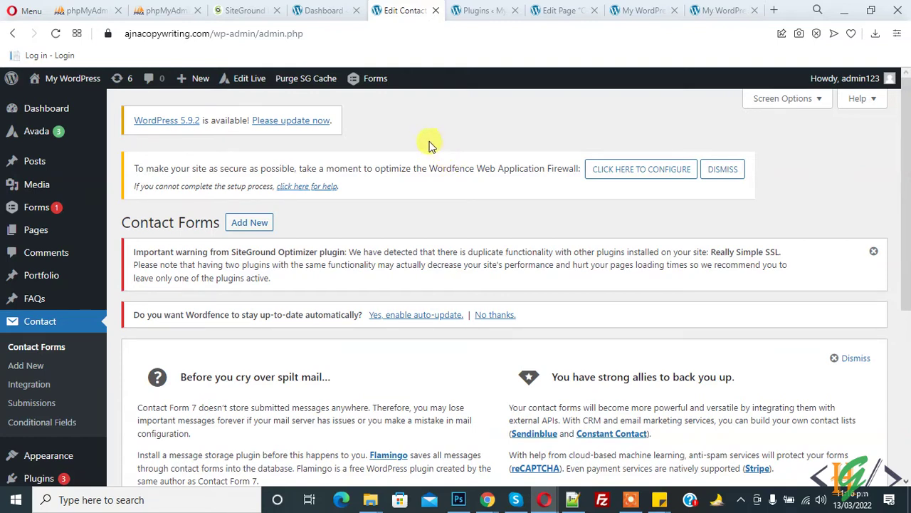
- Look at the live site's home page, then return to the Contact Forms list
scroll(429, 144, "down", 1)
scroll(427, 139, "down", 3)
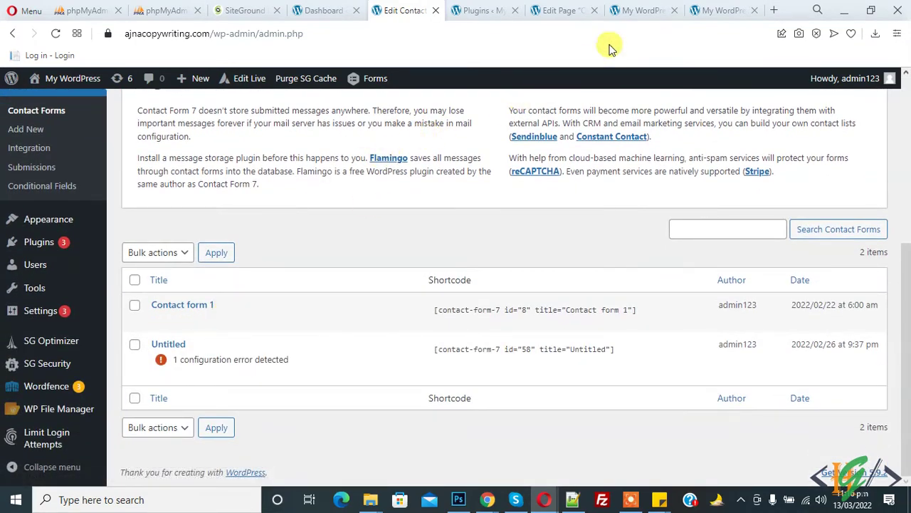
left_click(643, 10)
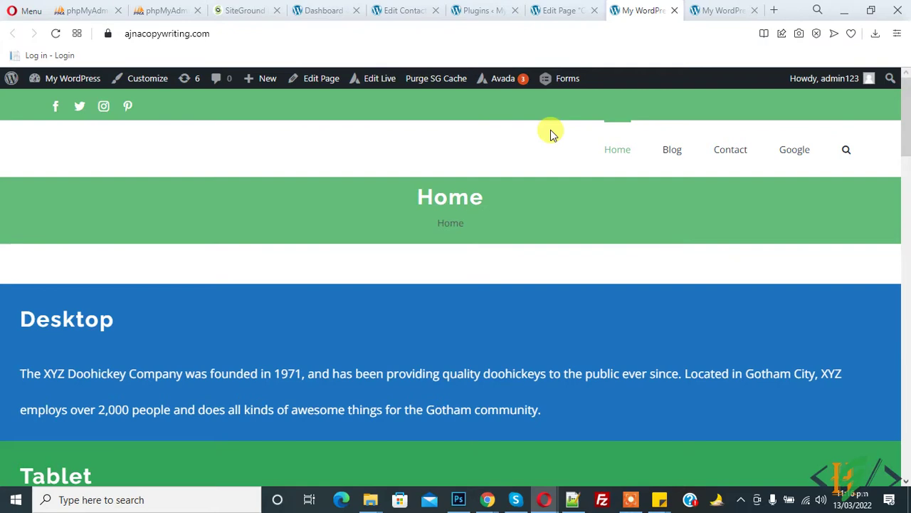
left_click_drag(653, 9, 470, 7)
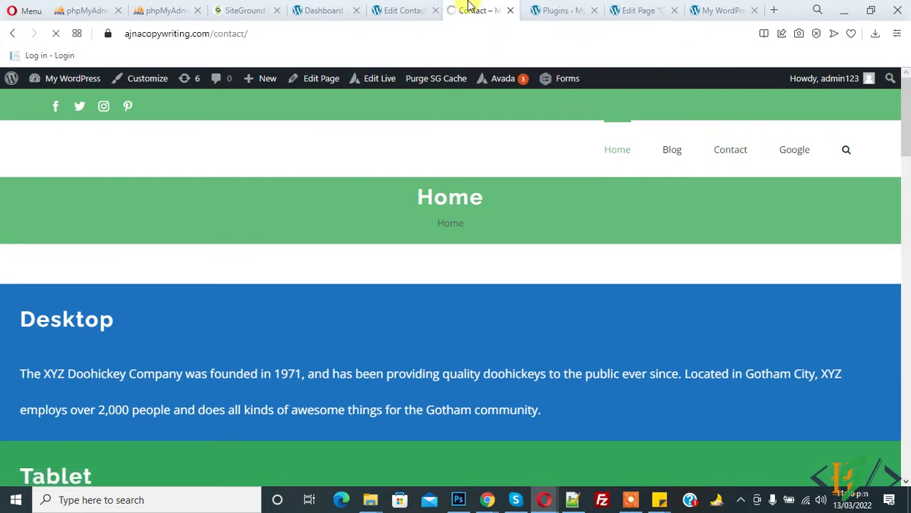
left_click(402, 10)
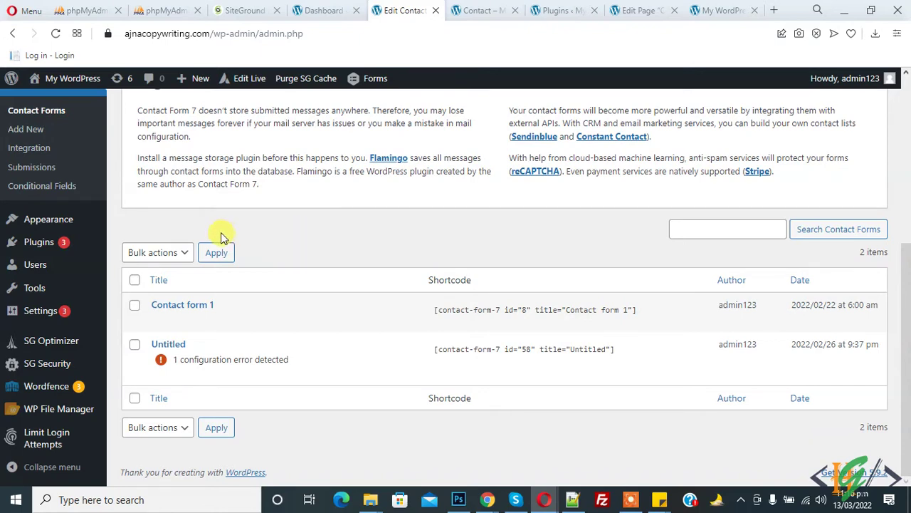
- Search Add New plugins for 'CF7 Views', then install and activate Contact Form 7 Views
mouse_move(71, 249)
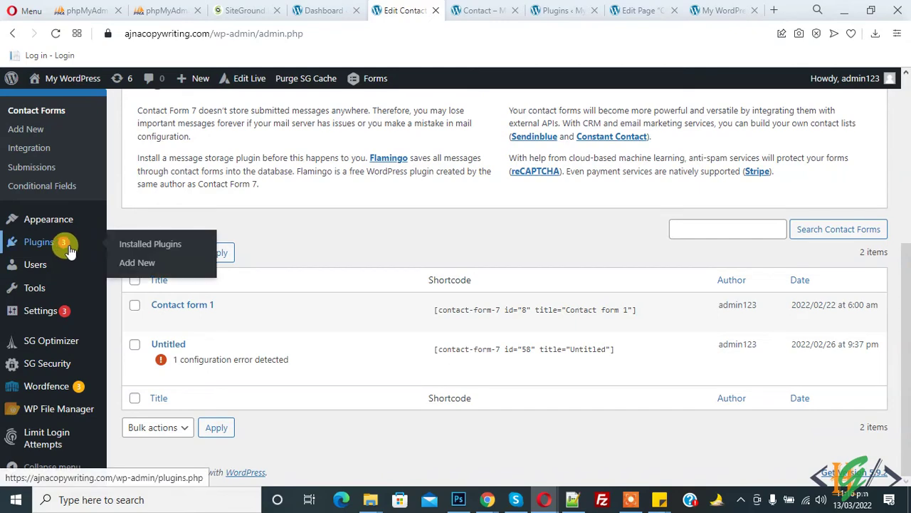
left_click(132, 262)
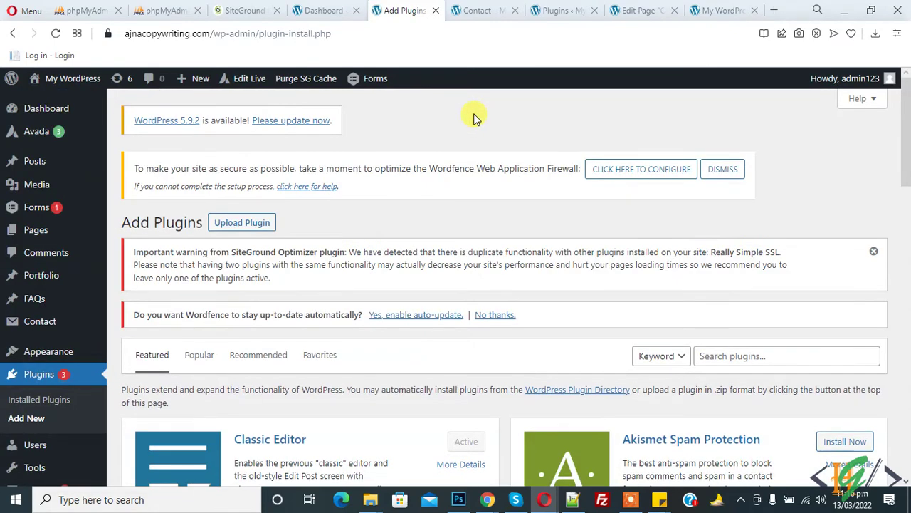
scroll(580, 184, "down", 2)
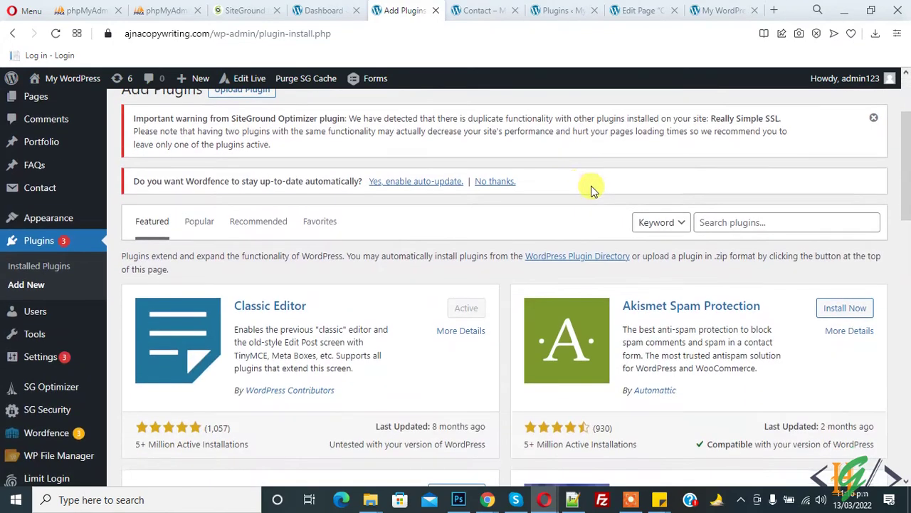
left_click(708, 221)
type("CF7 Views")
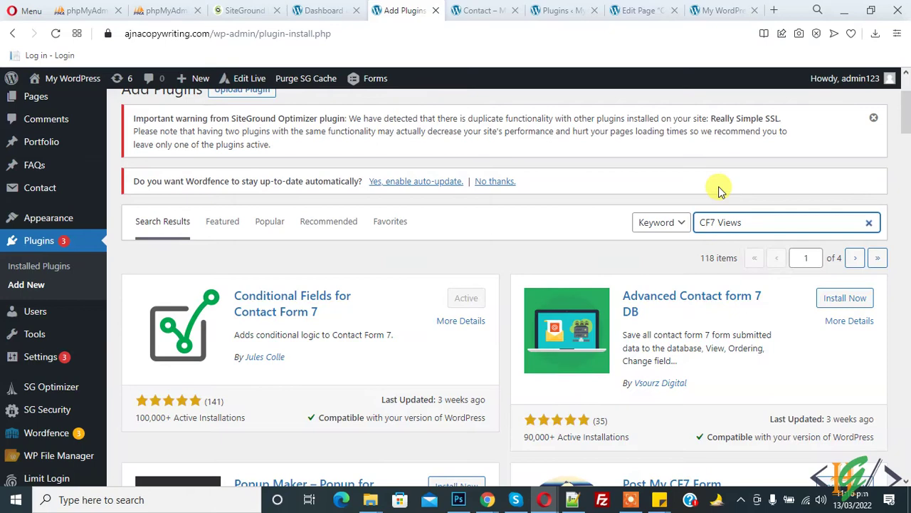
scroll(640, 187, "down", 3)
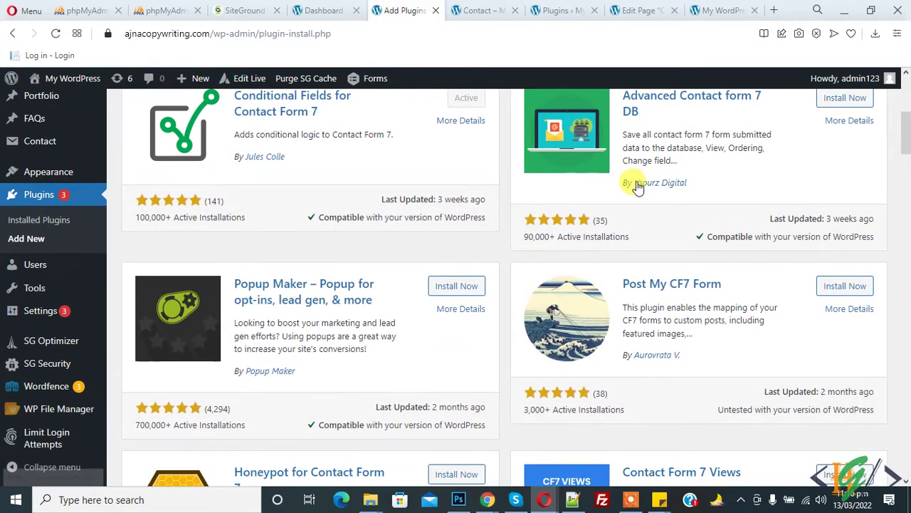
scroll(634, 181, "down", 3)
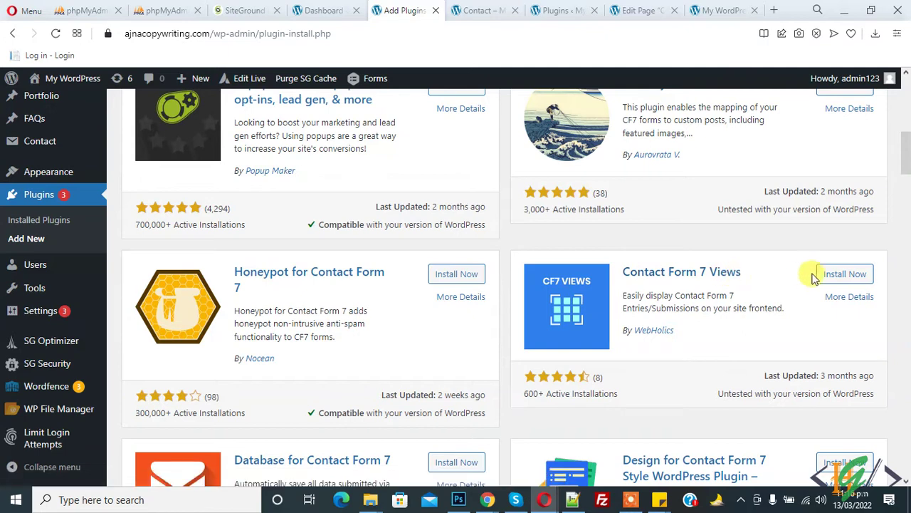
left_click(838, 278)
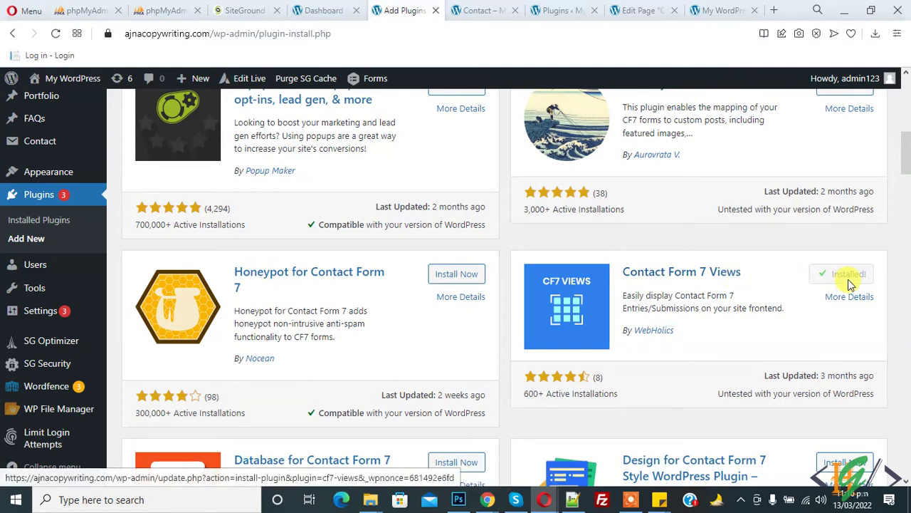
left_click(849, 276)
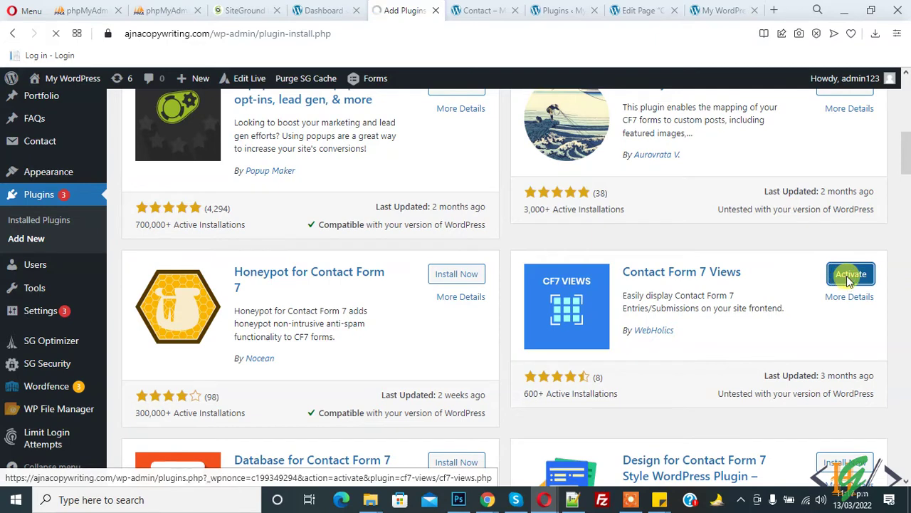
scroll(378, 168, "down", 2)
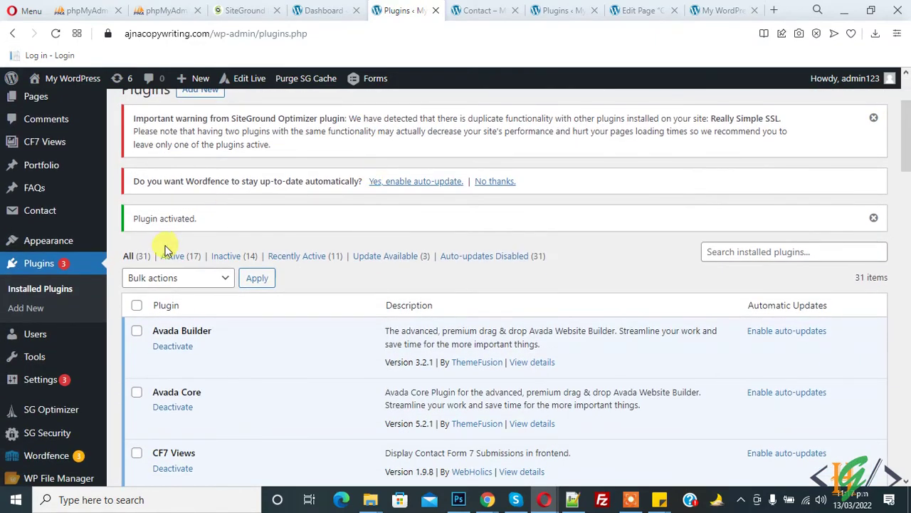
- From Add New plugins, find Flamingo, install it and activate it
left_click(43, 311)
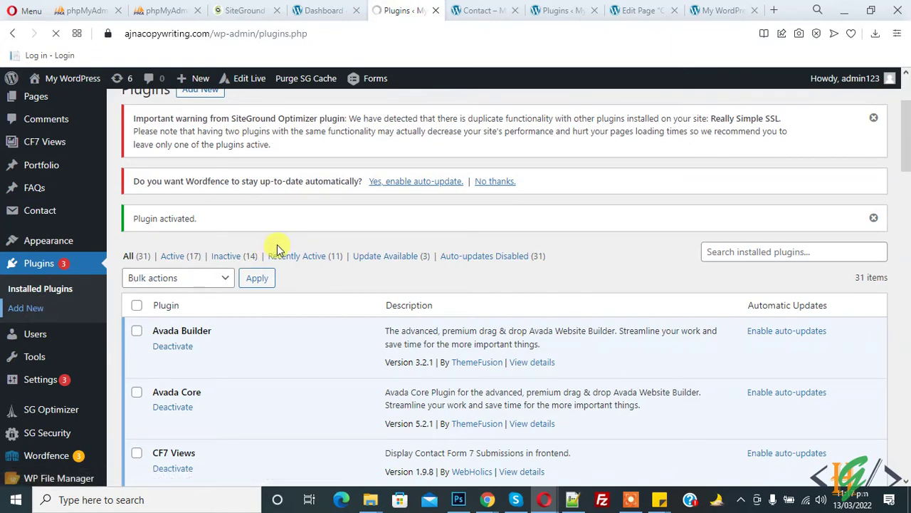
scroll(649, 212, "down", 2)
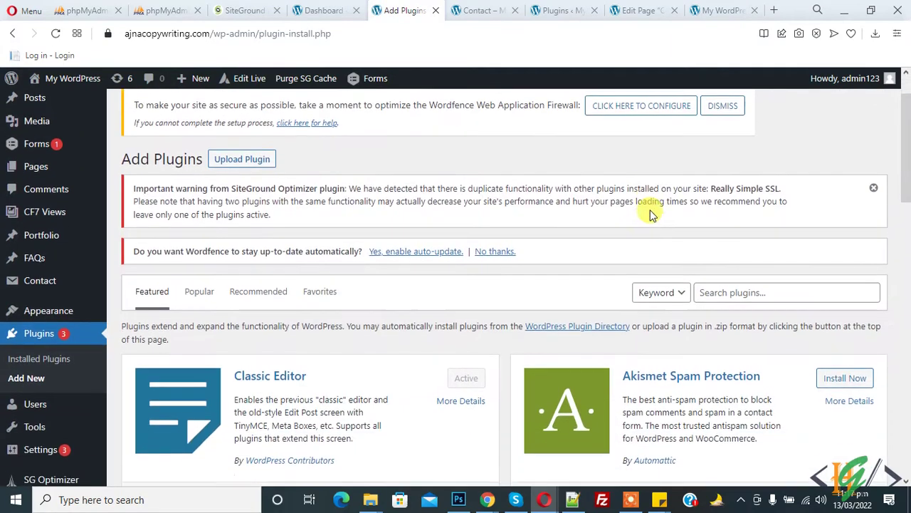
left_click(760, 225)
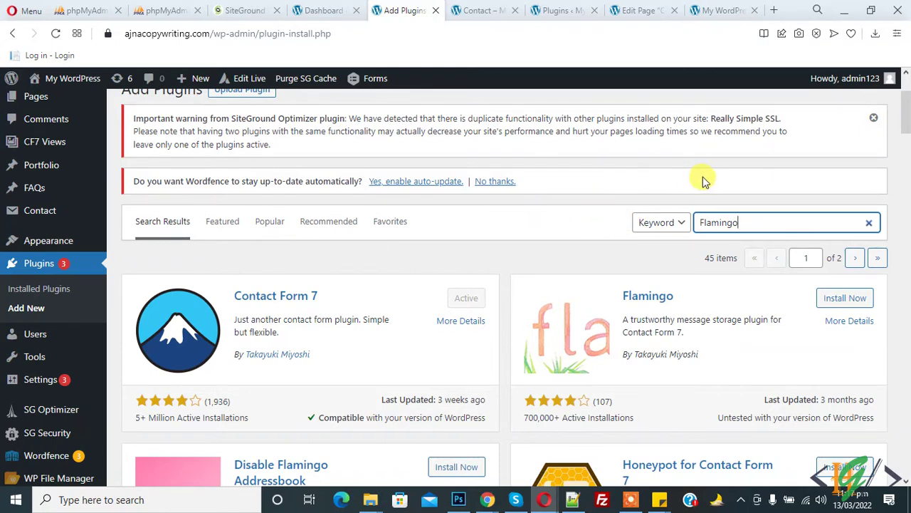
left_click(844, 299)
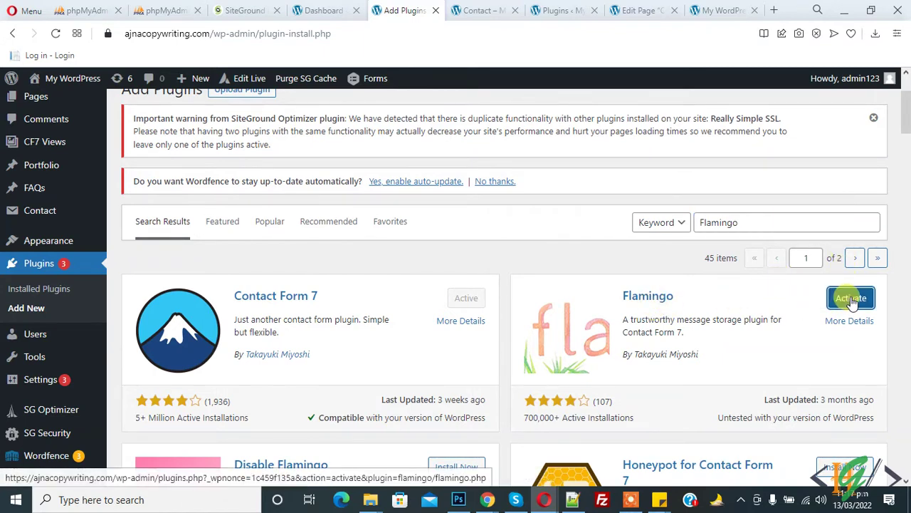
left_click(852, 299)
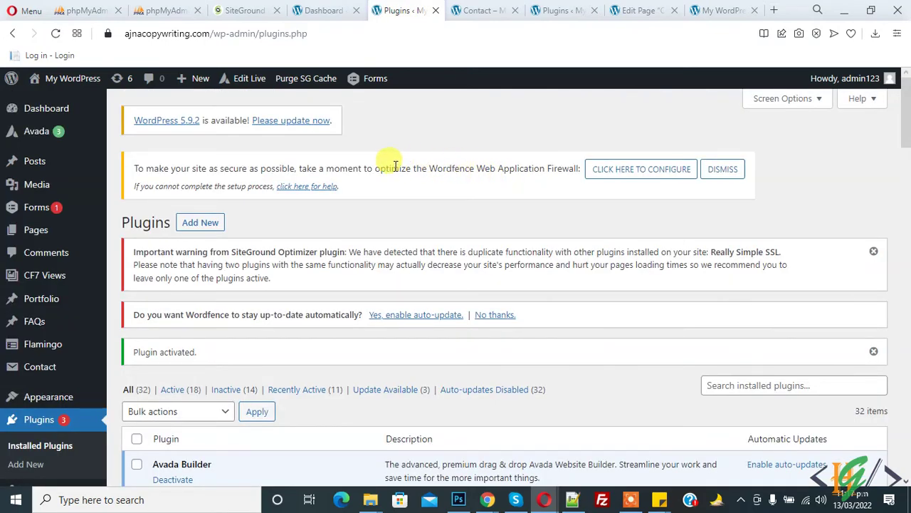
scroll(386, 164, "down", 2)
- Open CF7 Views, add a new view and title it 'Show Form Submission'
scroll(291, 178, "up", 2)
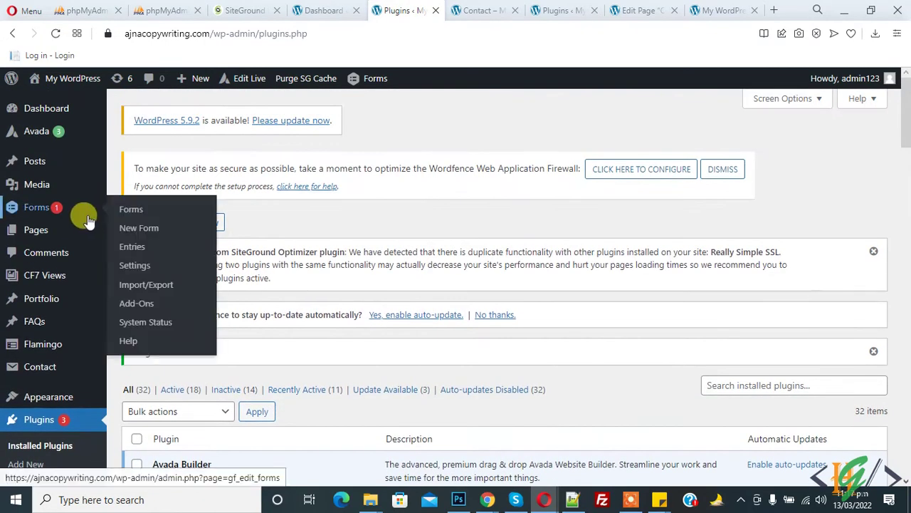
left_click(52, 275)
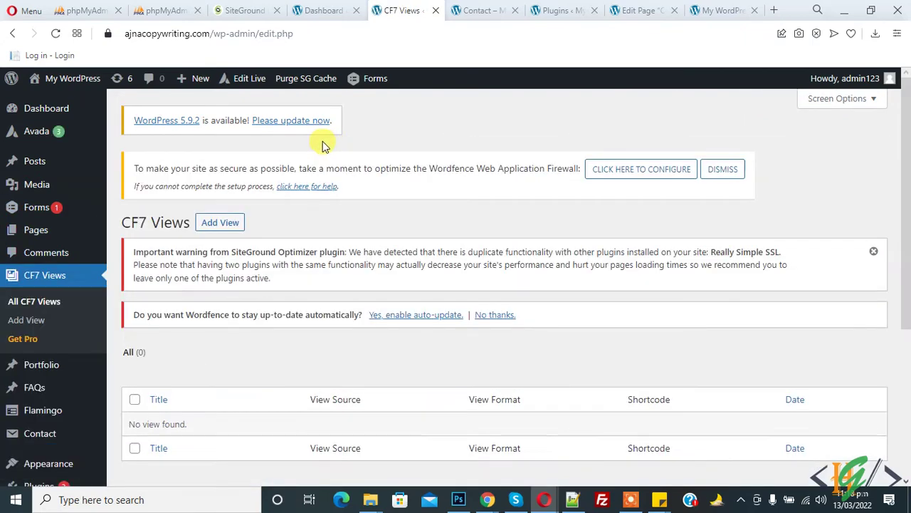
scroll(322, 145, "down", 1)
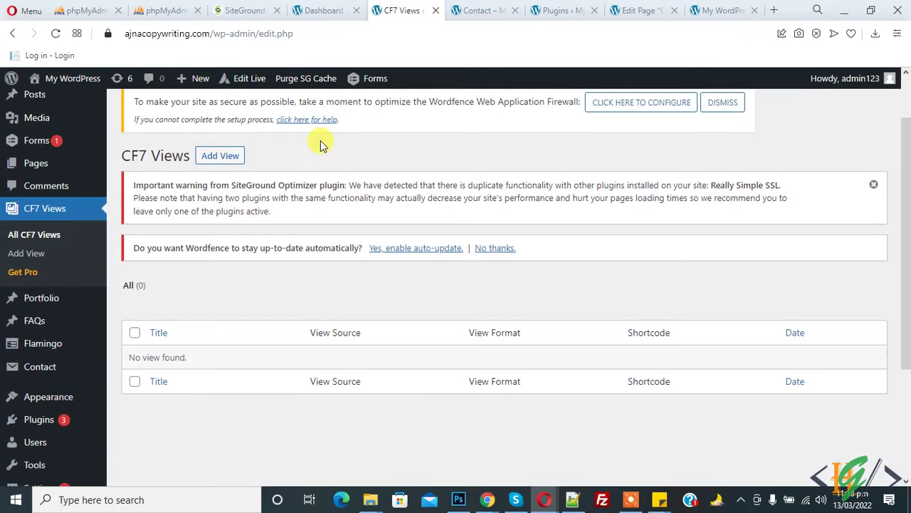
left_click(218, 158)
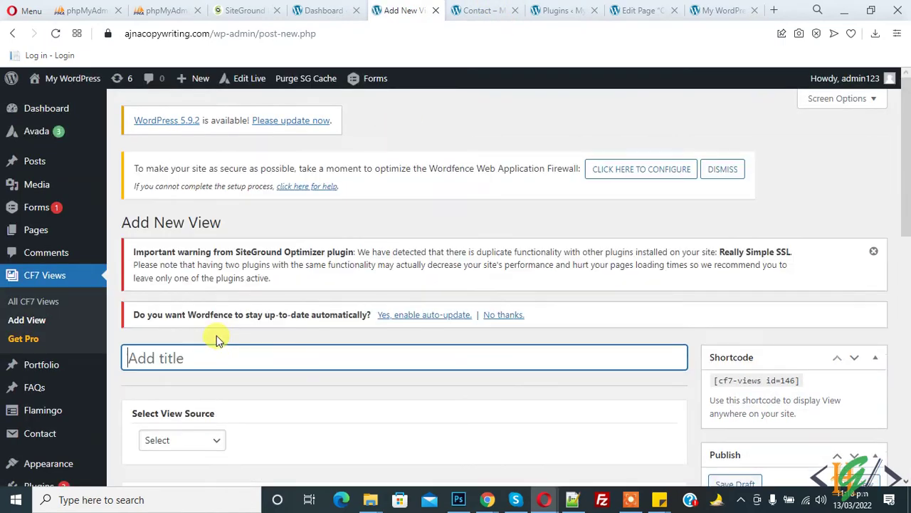
scroll(202, 292, "down", 2)
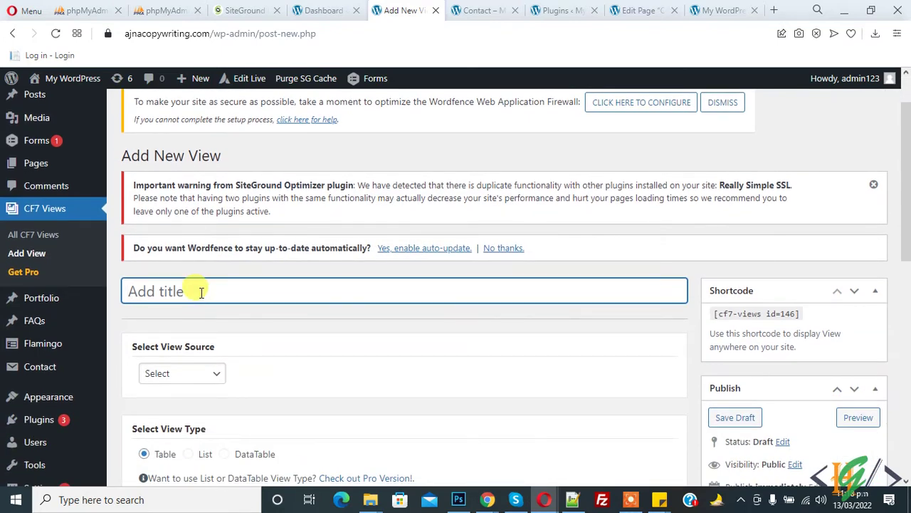
type("Show Form Su")
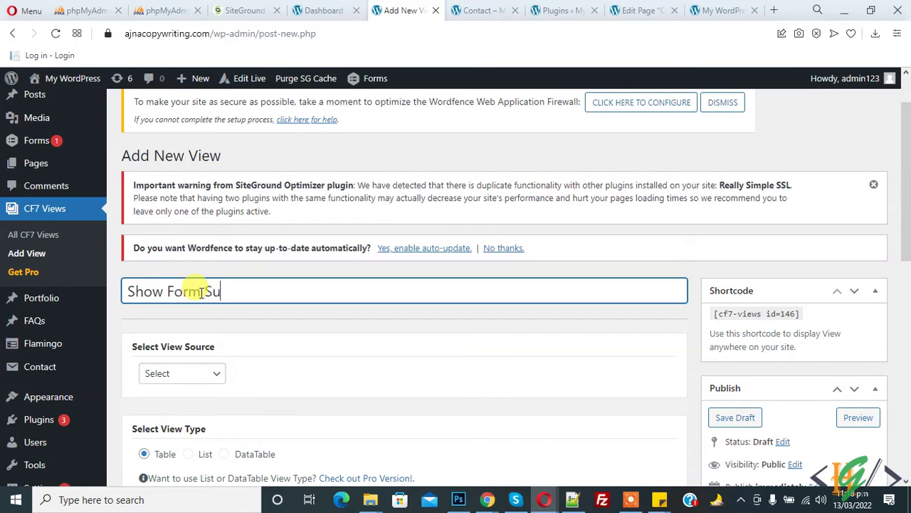
type("bmission")
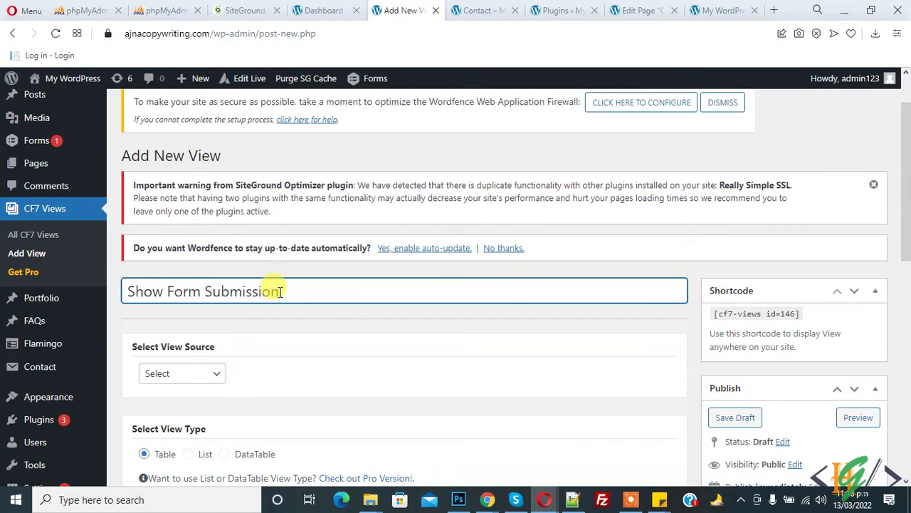
scroll(259, 262, "down", 3)
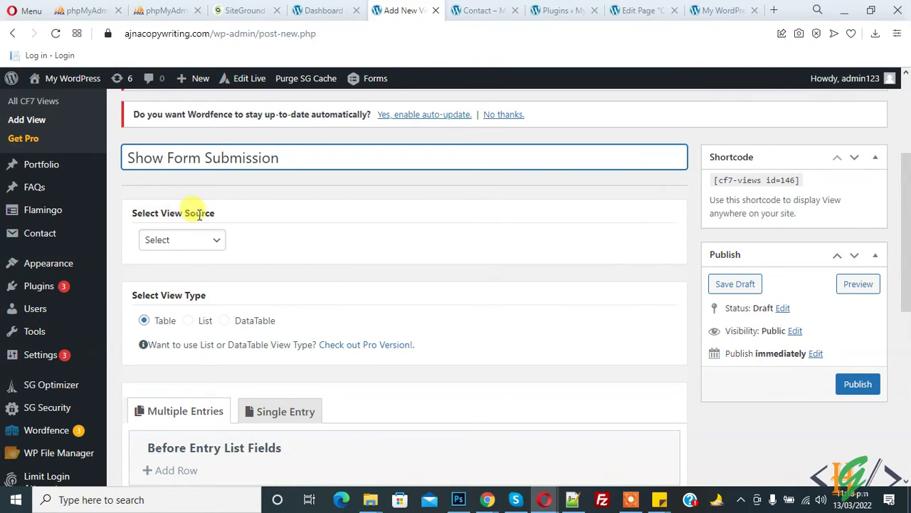
- Check the View Source options, then review the site's Contact Forms list in the dashboard tab
left_click(205, 240)
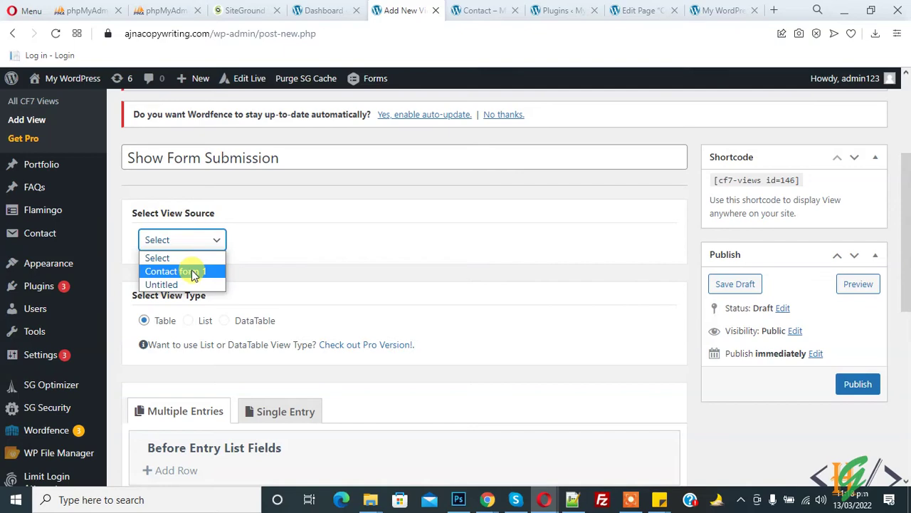
key("Escape")
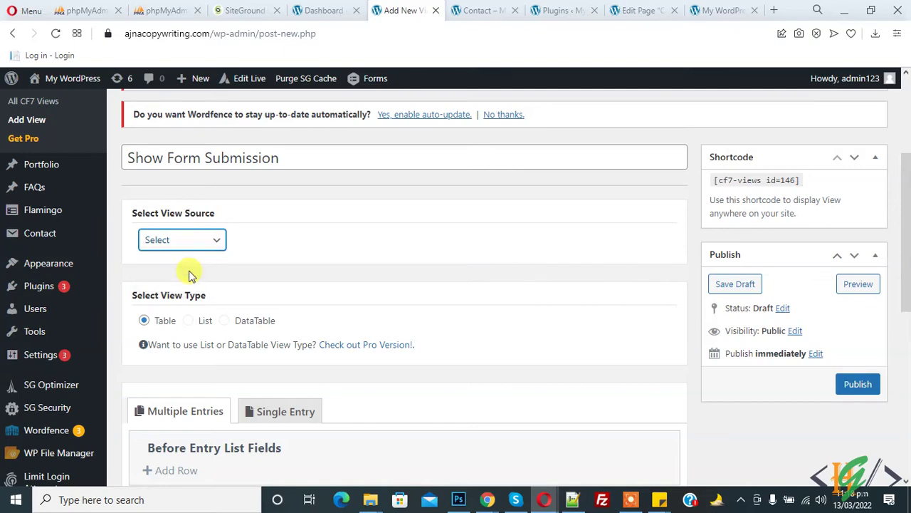
left_click(320, 9)
scroll(71, 249, "down", 3)
mouse_move(40, 196)
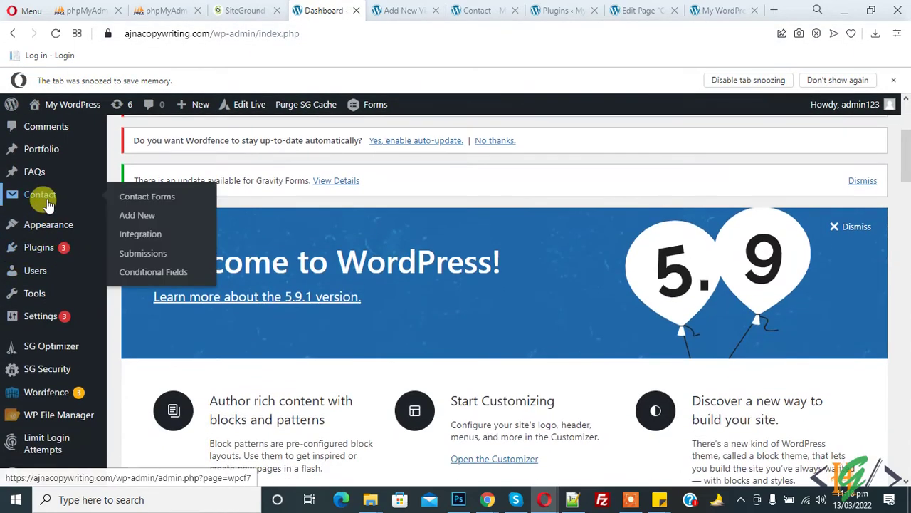
left_click(126, 202)
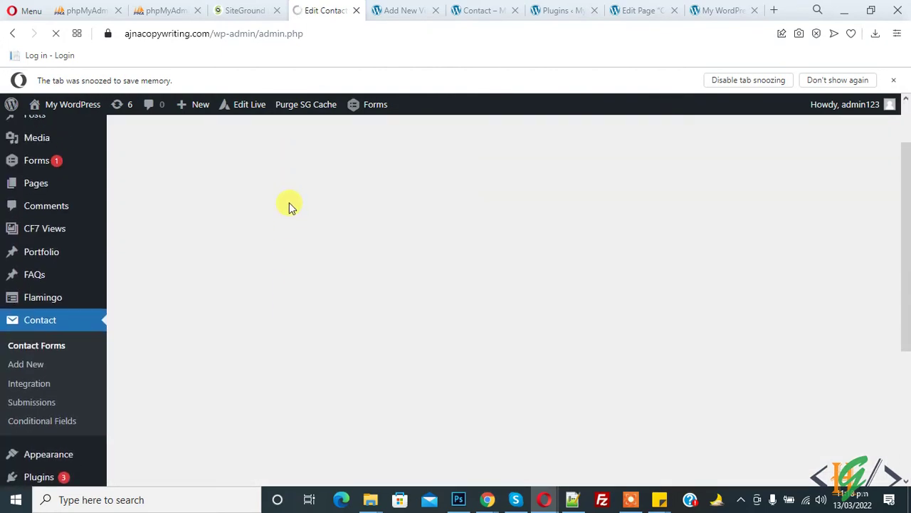
scroll(297, 249, "down", 3)
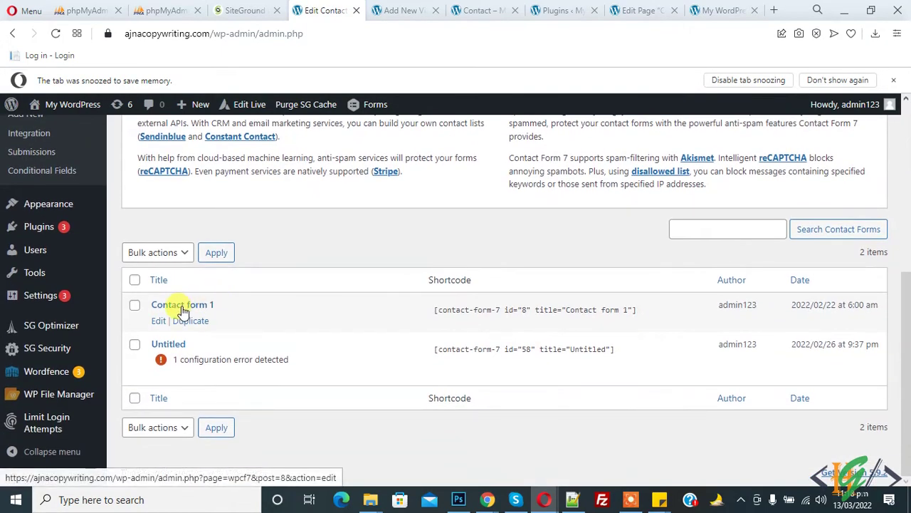
- Back in the view editor with Contact form 1 as source, select the shortcode [cf7-views id=146]
left_click(410, 9)
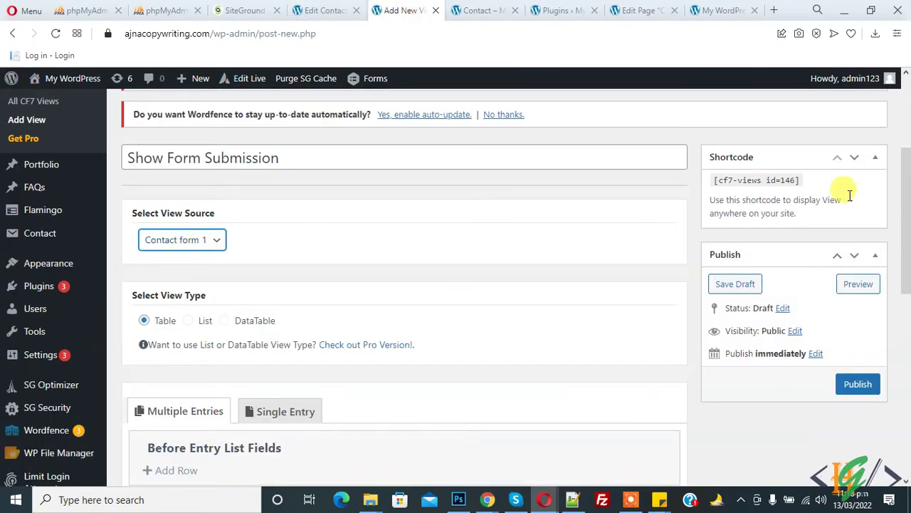
left_click_drag(714, 179, 799, 181)
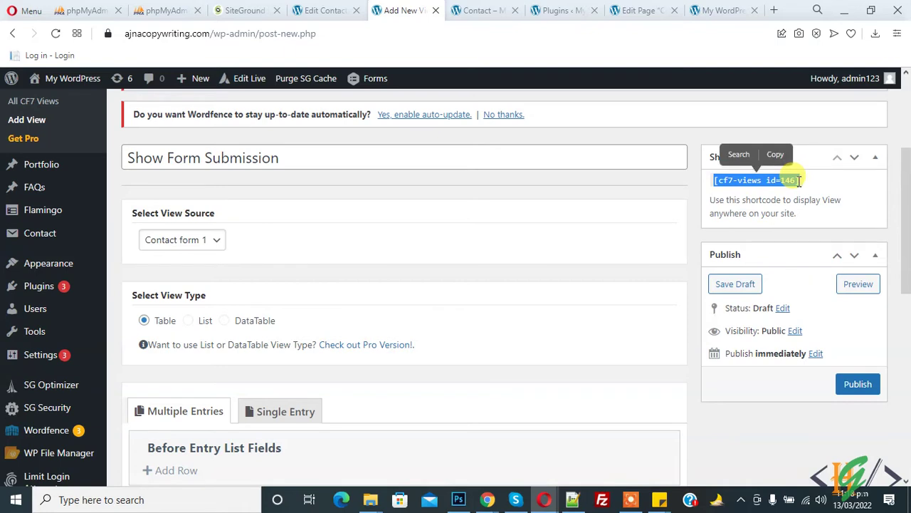
scroll(250, 238, "down", 2)
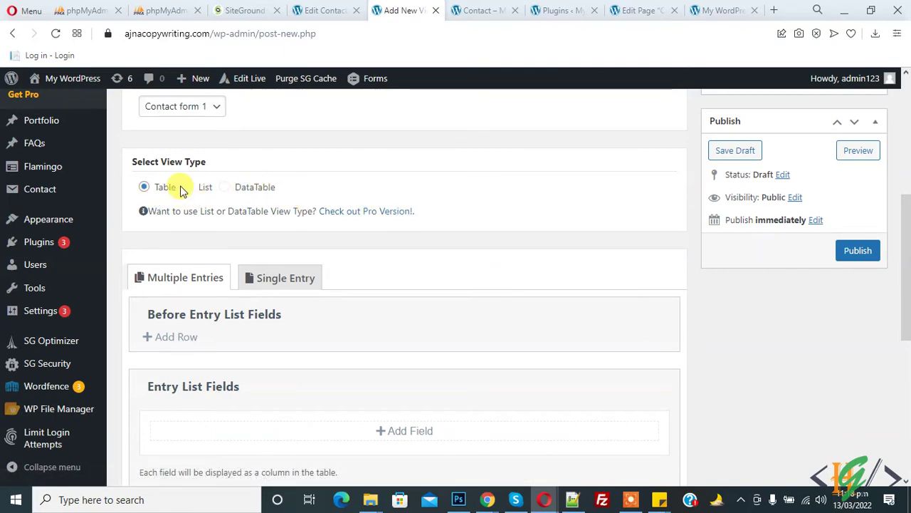
- Add a half-and-half row before the entry list holding Pagination and Pagination Info
scroll(223, 281, "down", 1)
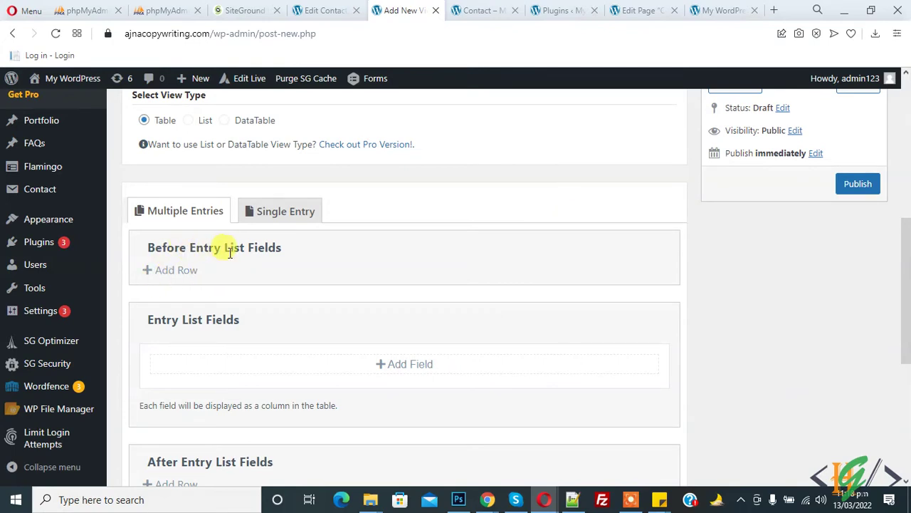
left_click(169, 273)
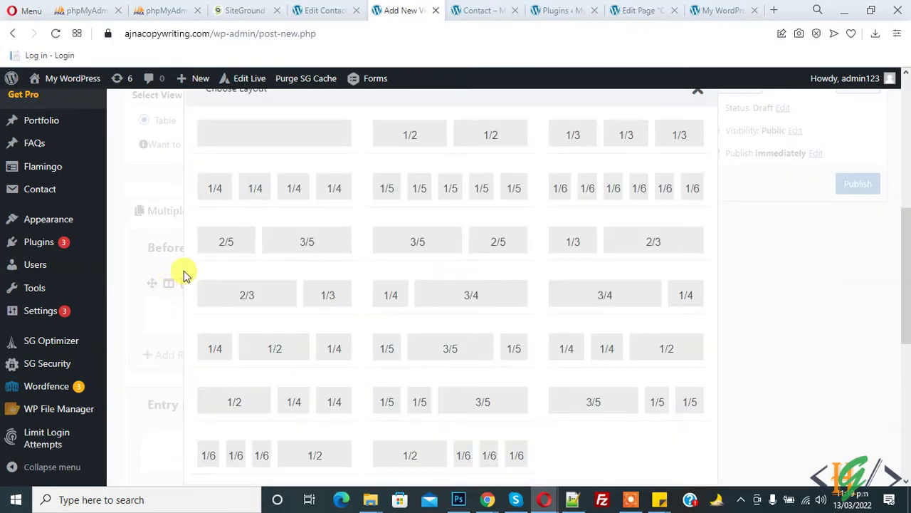
left_click(419, 146)
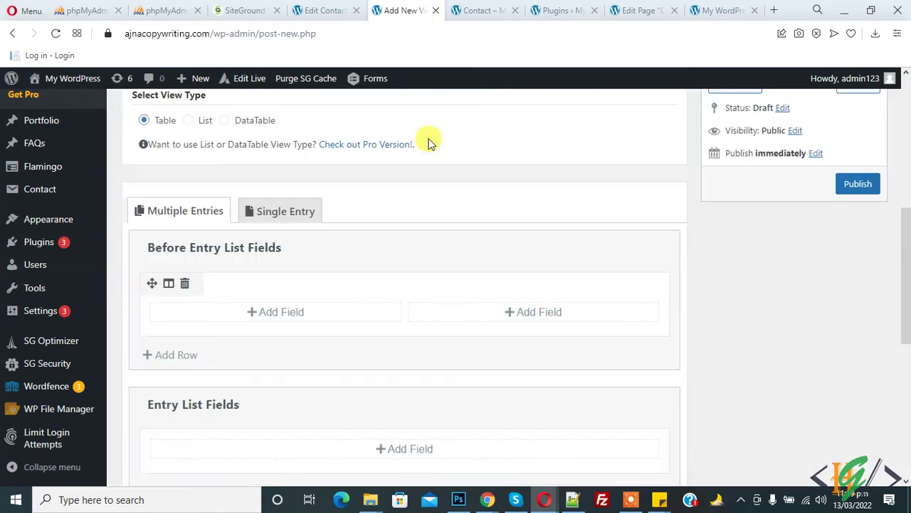
left_click(290, 313)
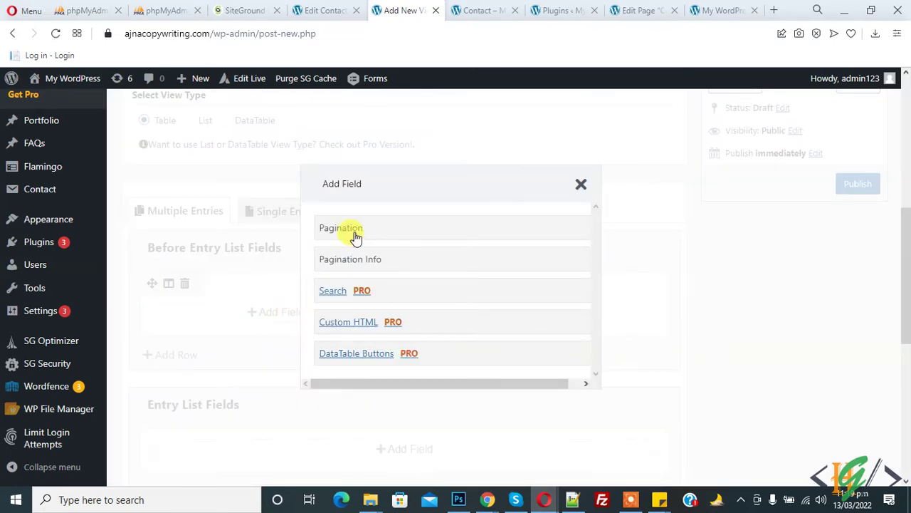
left_click(354, 235)
left_click(529, 309)
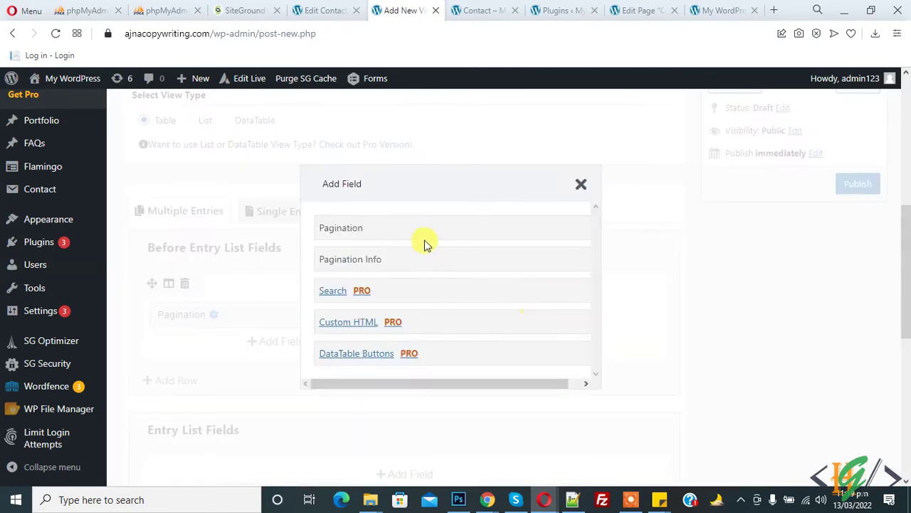
left_click(364, 256)
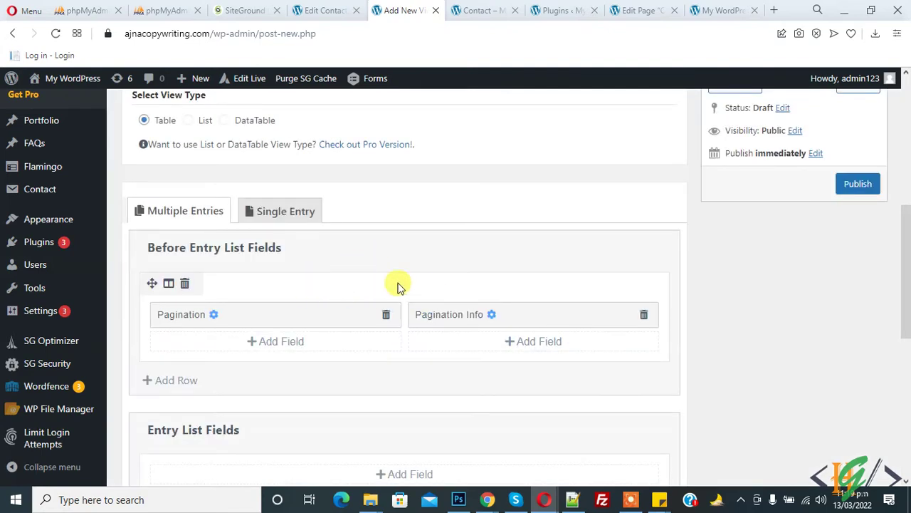
scroll(385, 227, "down", 3)
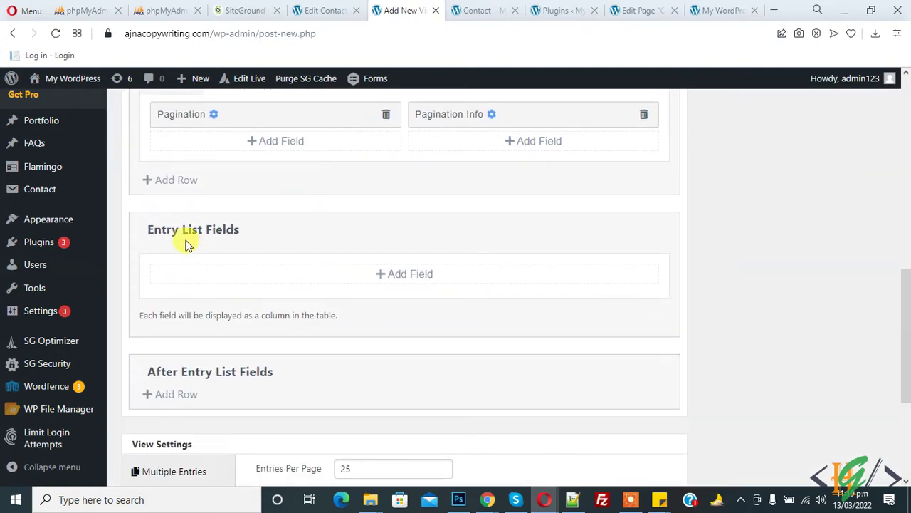
- Add table columns Sequence Number, Entry ID, your-name, your-email, your-subject and your-message
left_click(401, 277)
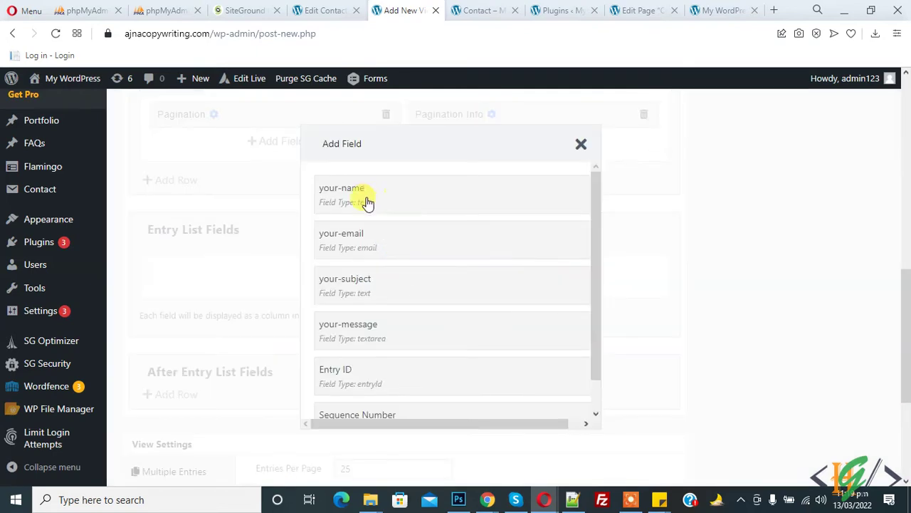
scroll(395, 236, "down", 1)
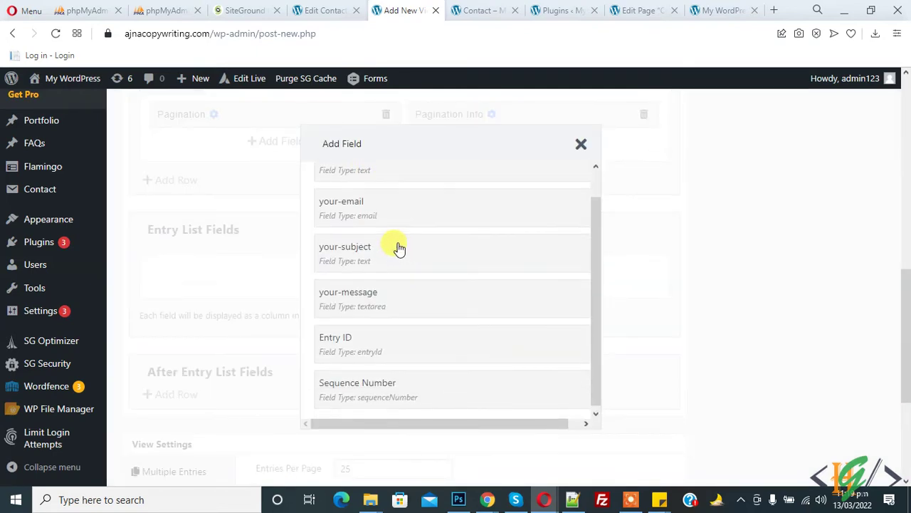
scroll(397, 245, "up", 1)
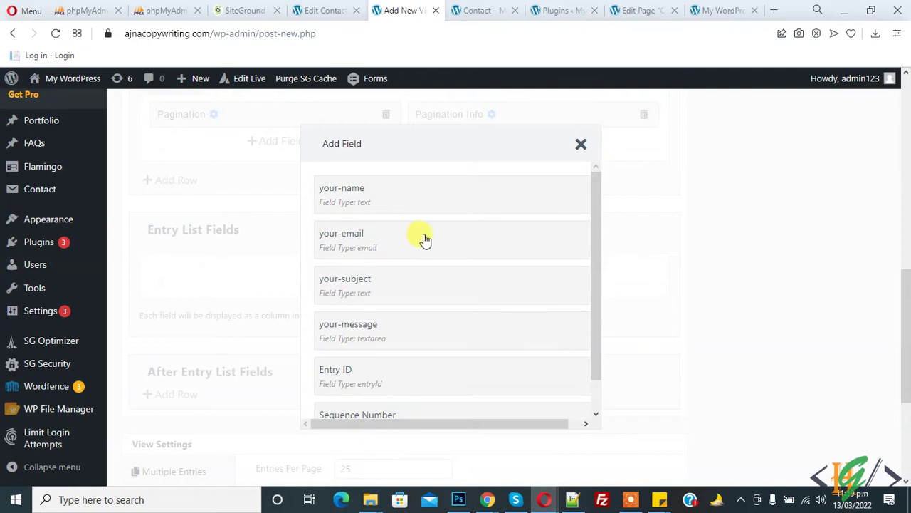
scroll(402, 345, "down", 1)
left_click(386, 388)
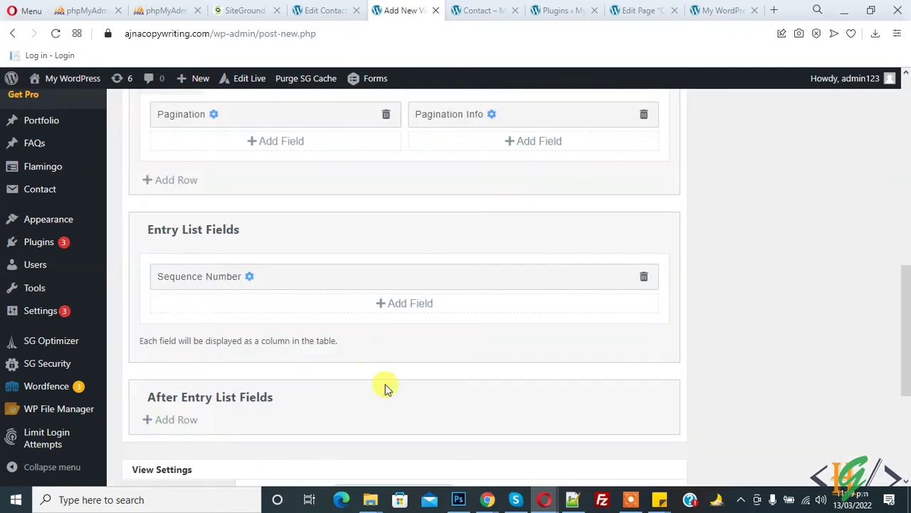
left_click(391, 311)
scroll(422, 296, "down", 1)
left_click(349, 338)
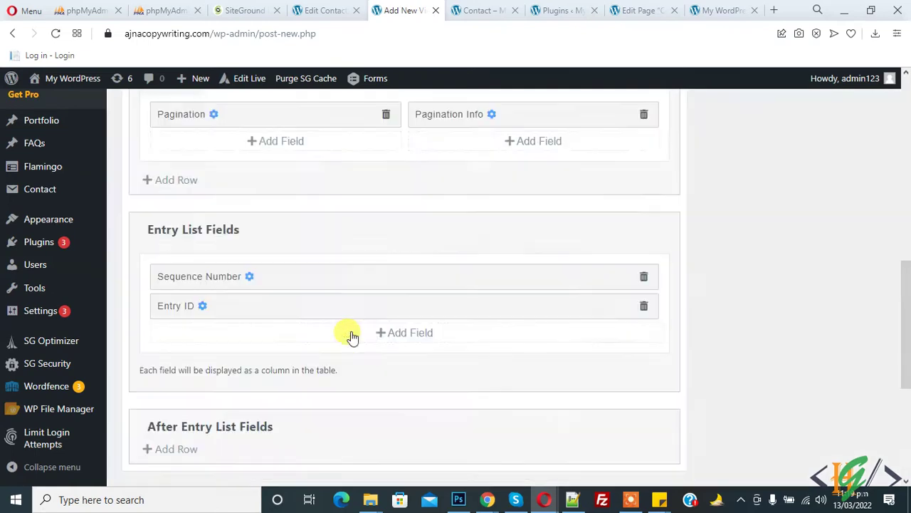
left_click(378, 334)
left_click(373, 200)
left_click(403, 362)
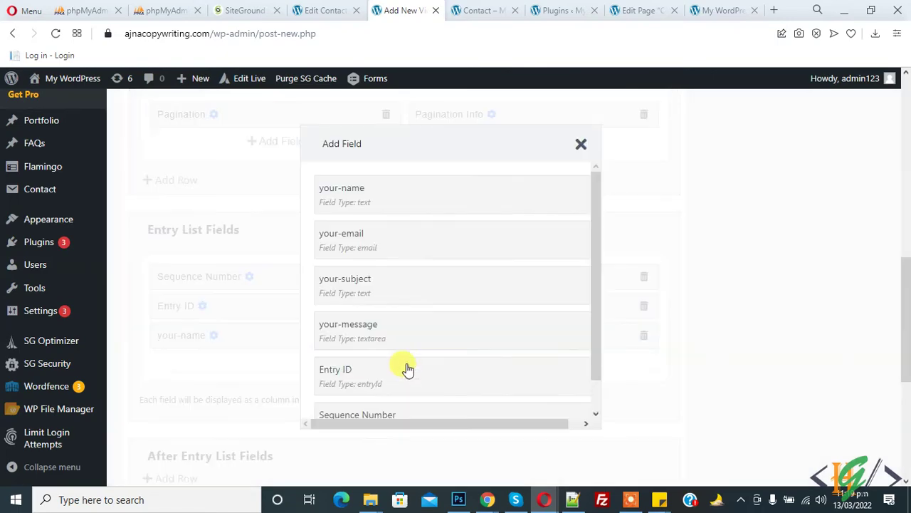
left_click(389, 256)
left_click(424, 392)
left_click(392, 292)
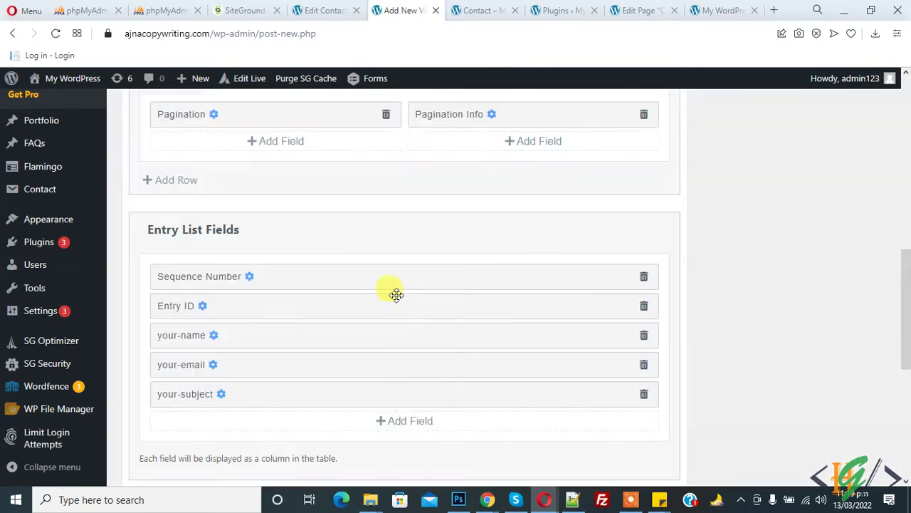
left_click(417, 419)
left_click(380, 338)
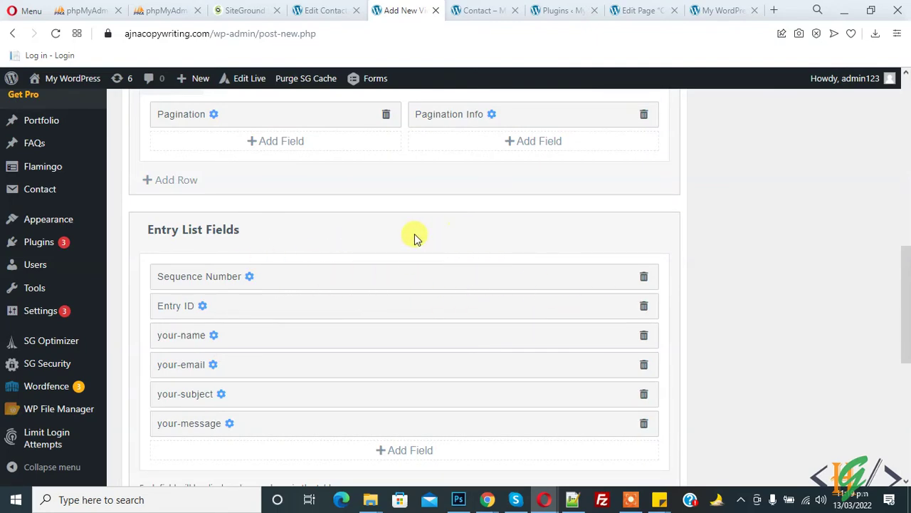
scroll(384, 241, "down", 2)
scroll(382, 237, "down", 3)
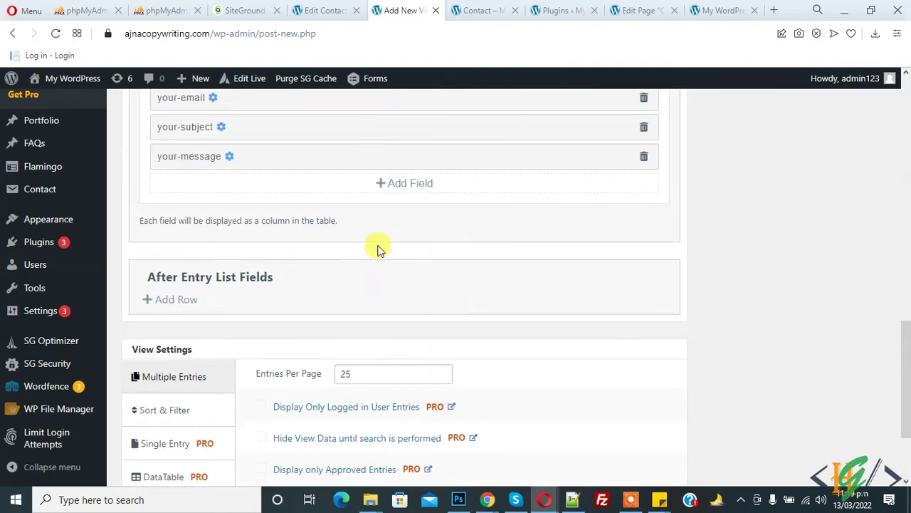
- Add a half-and-half row after the entry list with Pagination and Pagination Info
left_click(176, 307)
left_click(416, 139)
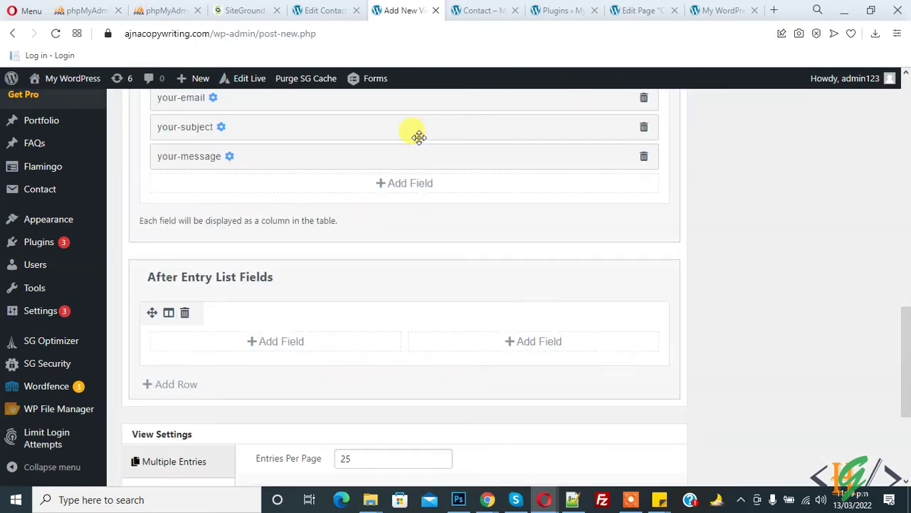
left_click(278, 340)
left_click(348, 228)
left_click(525, 340)
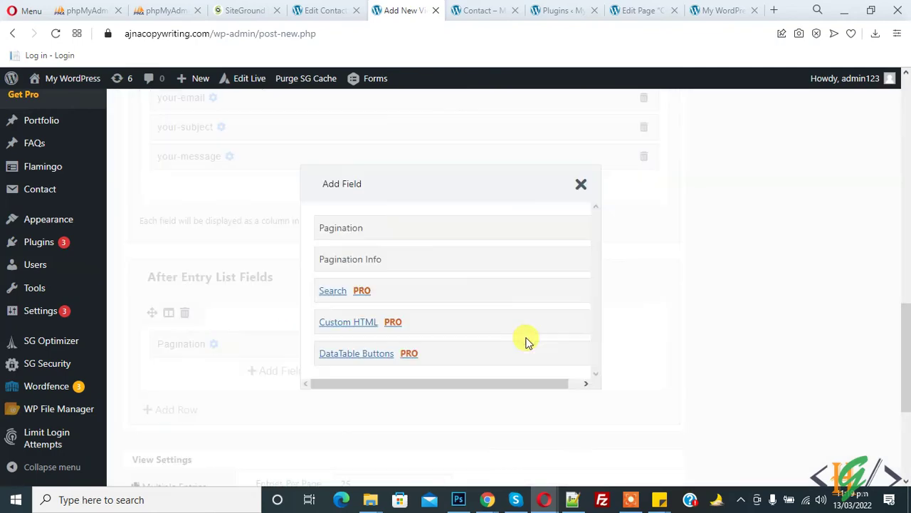
left_click(356, 260)
scroll(693, 330, "down", 3)
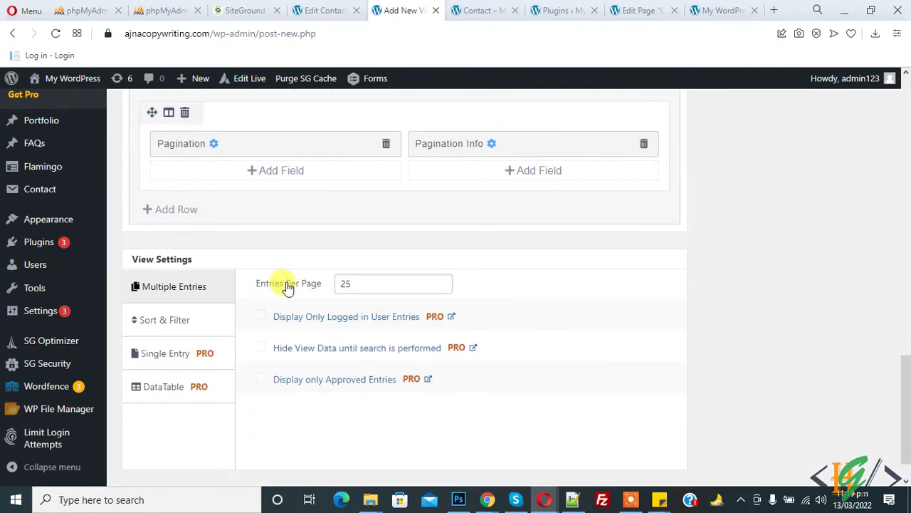
- Keep 25 entries per page and set the Sort & Filter direction to ASC
double_click(343, 284)
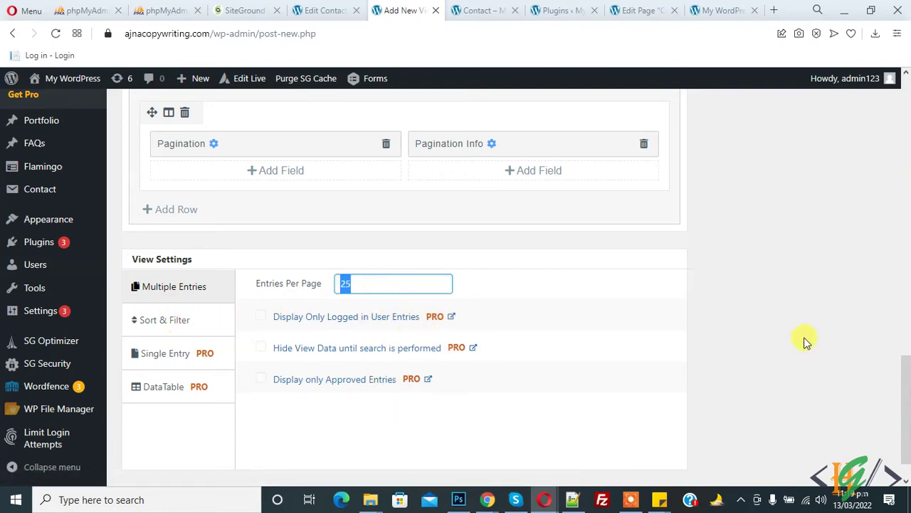
left_click(228, 323)
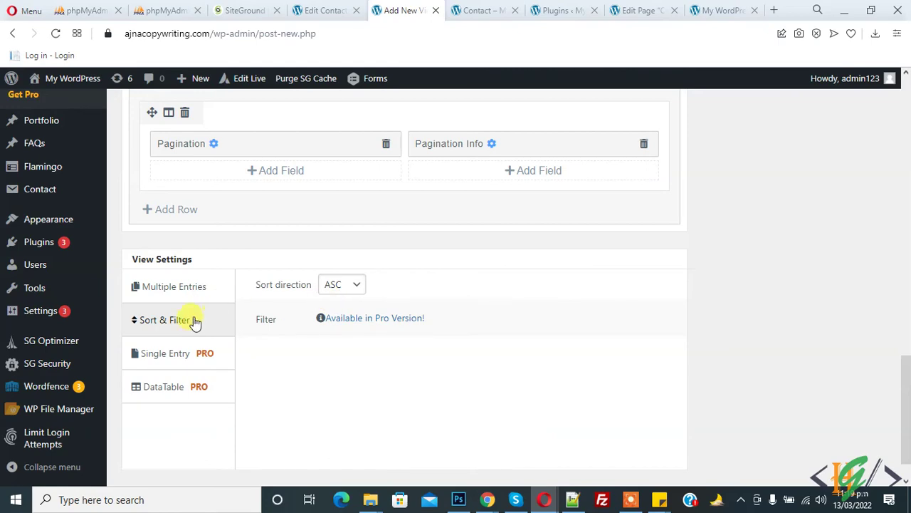
left_click(349, 286)
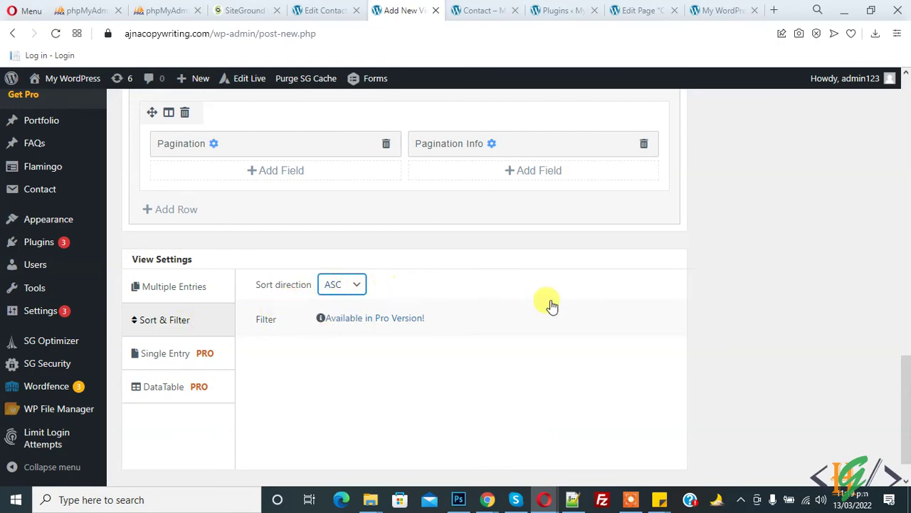
scroll(790, 331, "up", 15)
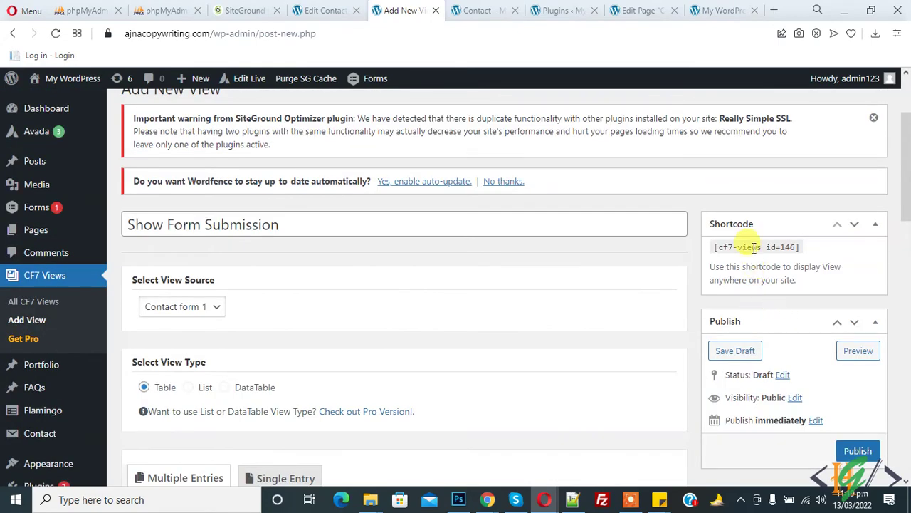
- Copy the shortcode [cf7-views id=146], publish the view, and update the Contact Form 7 View page with it
triple_click(753, 247)
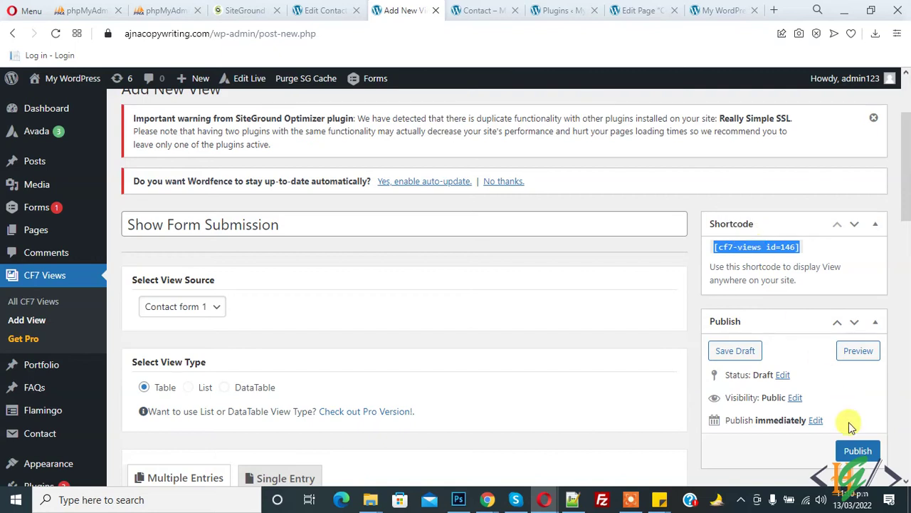
left_click(857, 451)
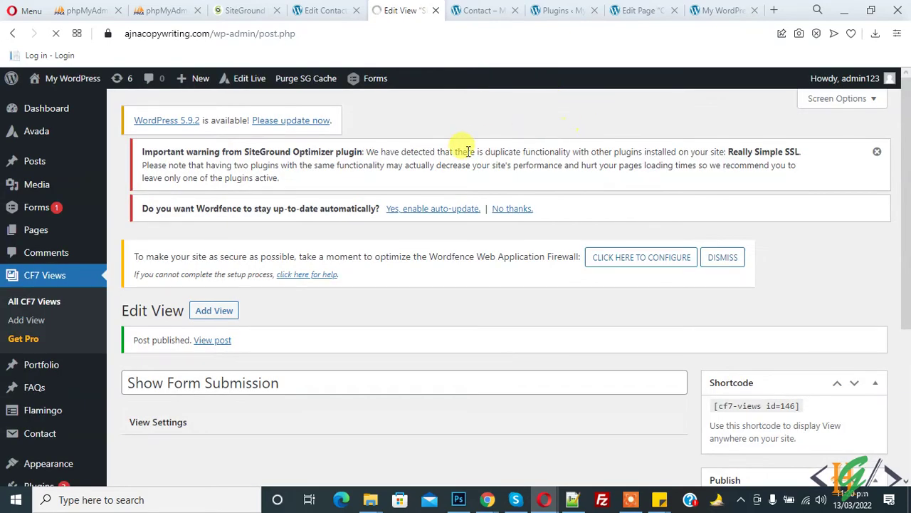
left_click(637, 10)
scroll(387, 234, "down", 4)
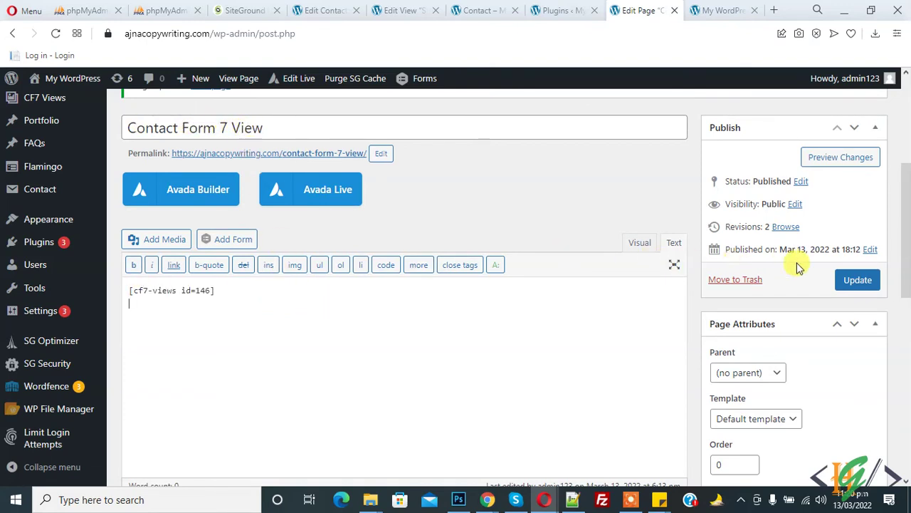
left_click(858, 280)
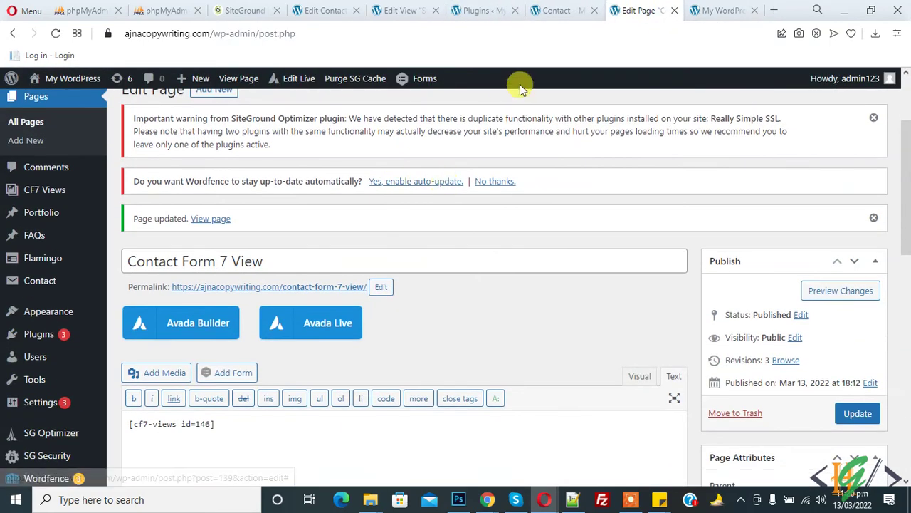
left_click(562, 10)
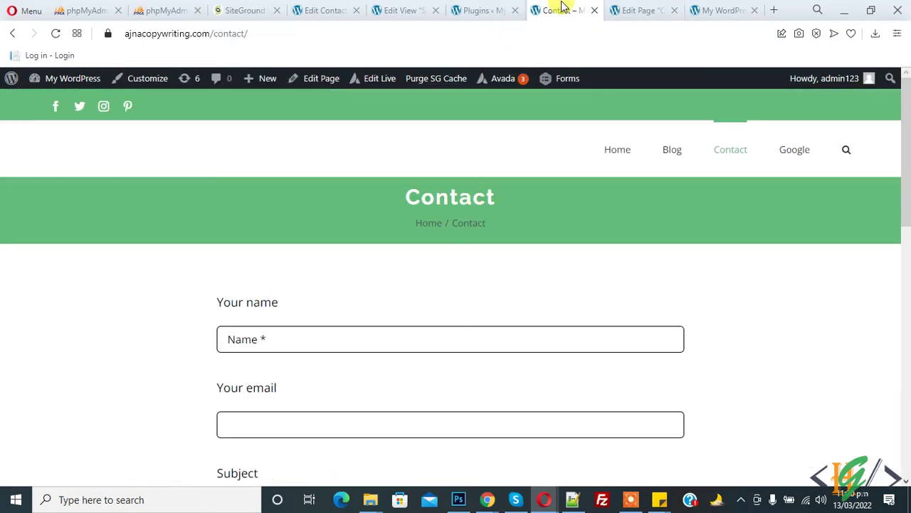
- Reload the Contact page and autofill the name and email fields from saved suggestions
left_click(297, 34)
key("Return")
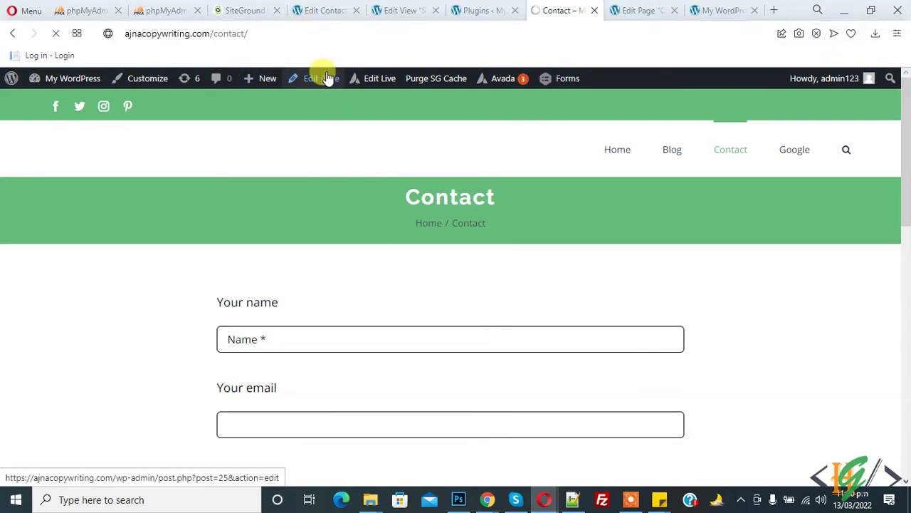
scroll(370, 199, "down", 2)
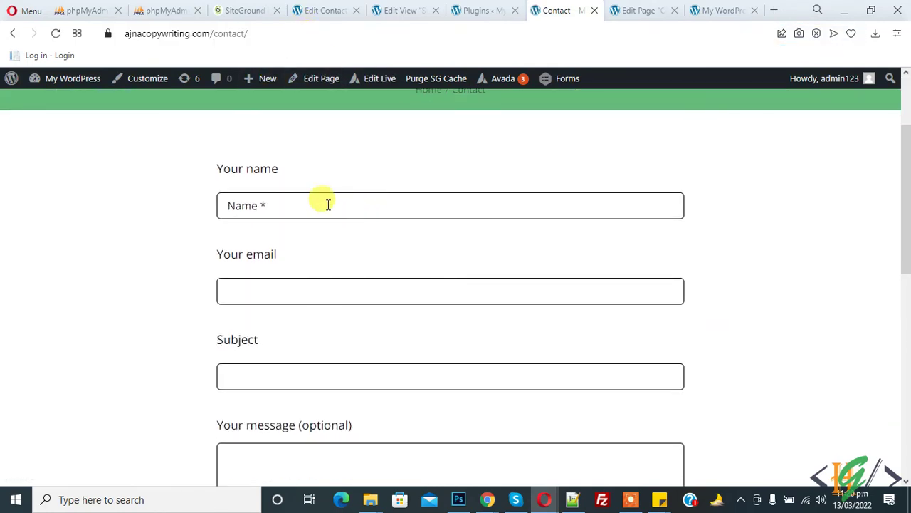
left_click(325, 205)
left_click(289, 235)
left_click(283, 292)
left_click(275, 321)
- Fill subject and message with 'hello' and send the form
scroll(315, 301, "down", 2)
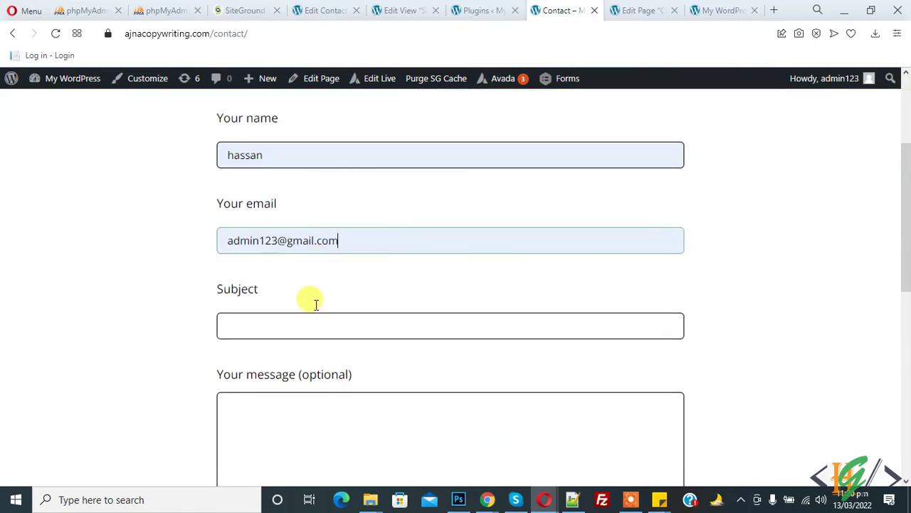
left_click(268, 238)
left_click(242, 274)
left_click(257, 316)
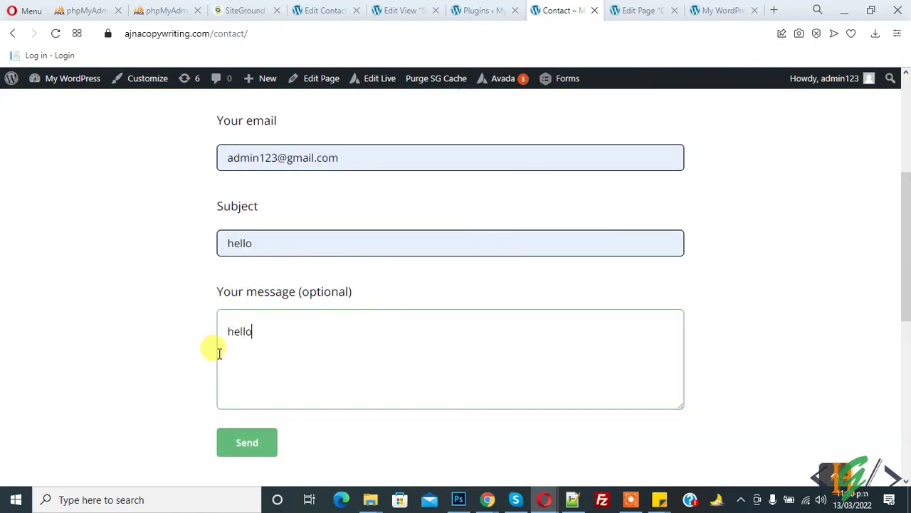
scroll(220, 356, "down", 2)
left_click(259, 320)
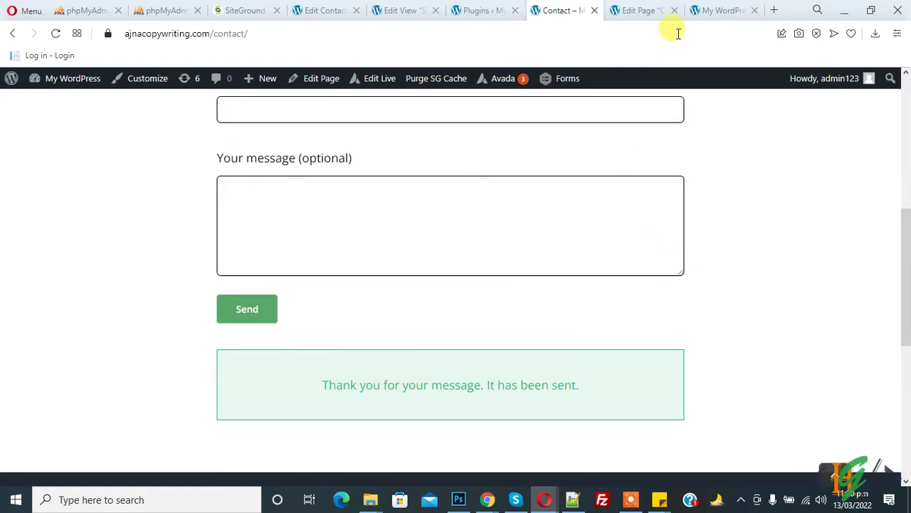
- Open the Contact Form 7 View page's permalink in a new tab to see the submissions table
left_click(639, 8)
right_click(309, 287)
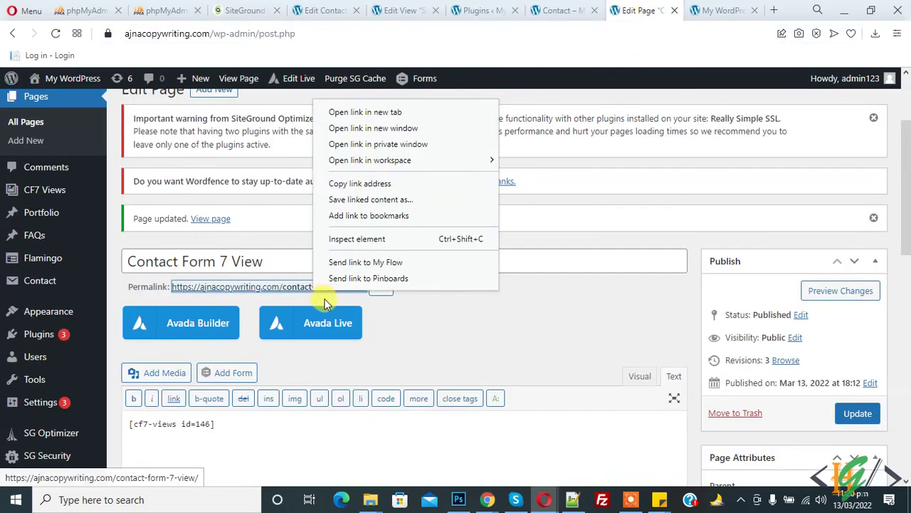
left_click(387, 112)
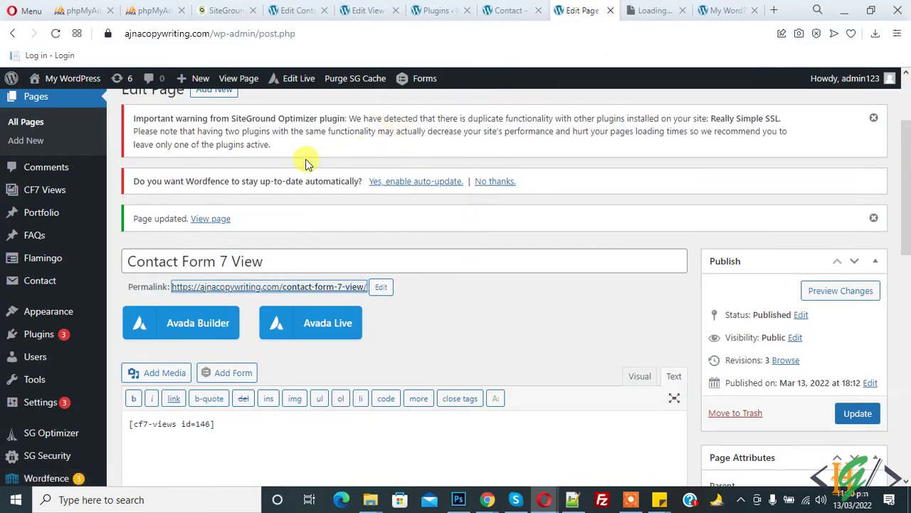
left_click(646, 8)
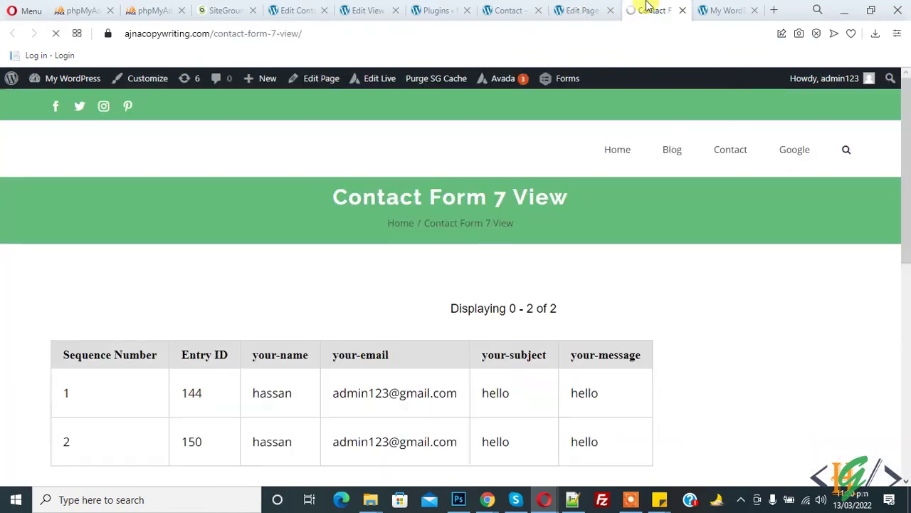
scroll(181, 252, "down", 2)
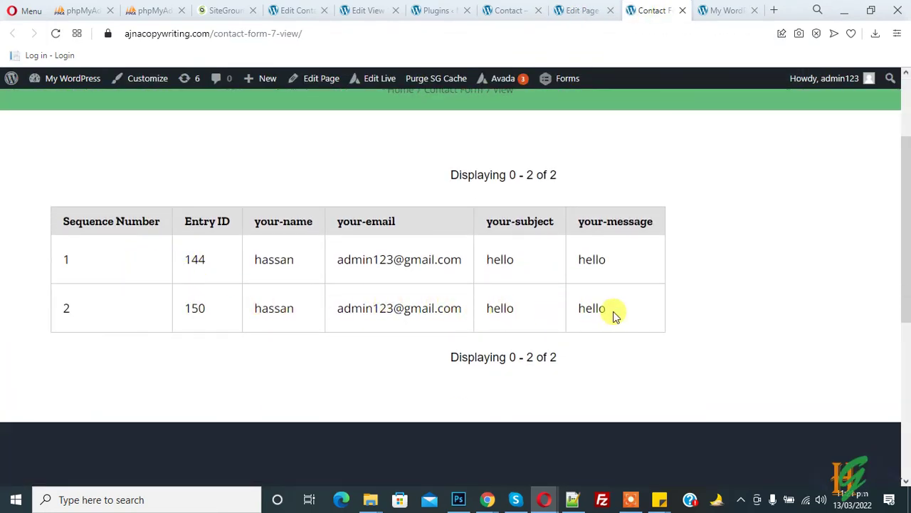
- Back on the Contact form, start the email and enter subject 'hi' and message 'hi'
left_click(569, 5)
left_click(508, 9)
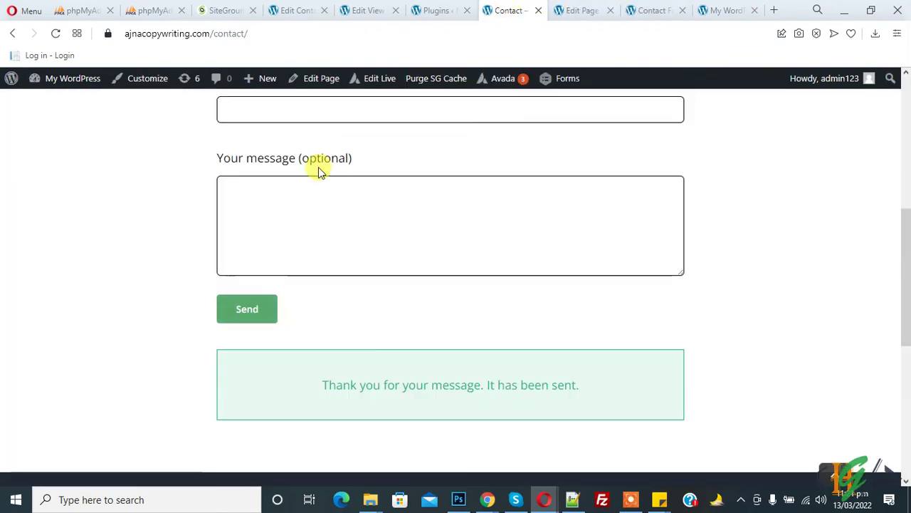
scroll(293, 229, "up", 2)
left_click(259, 150)
type("ali")
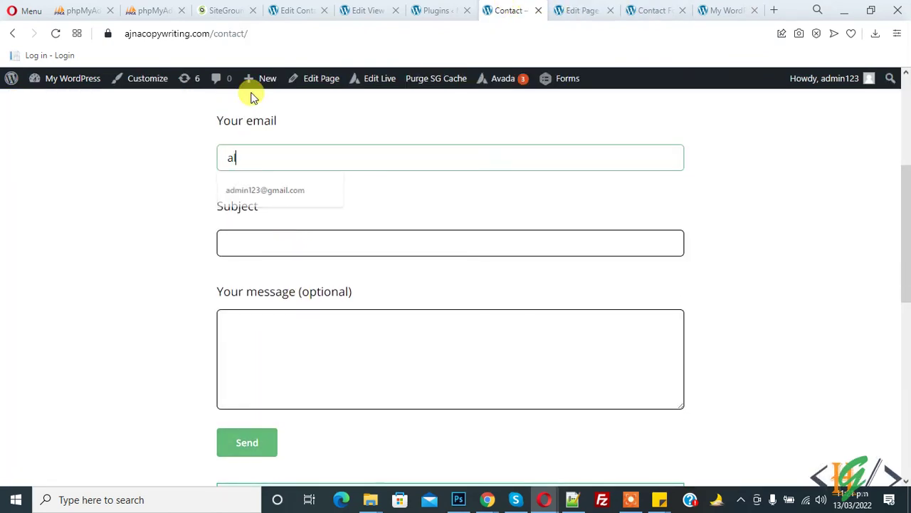
key("Tab")
type("hi")
key("Tab")
type("hi")
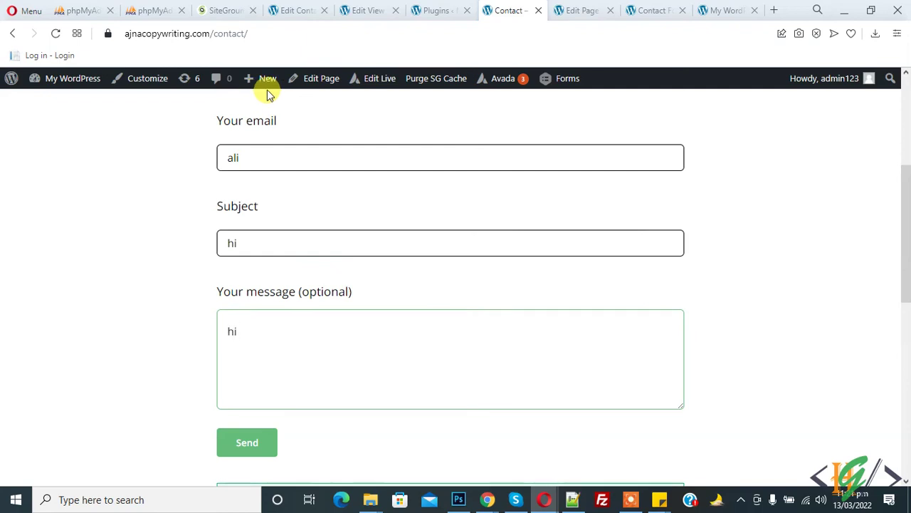
- Fill in the sender's name and email, using a saved email suggestion
scroll(228, 143, "up", 2)
left_click(231, 203)
type("ali")
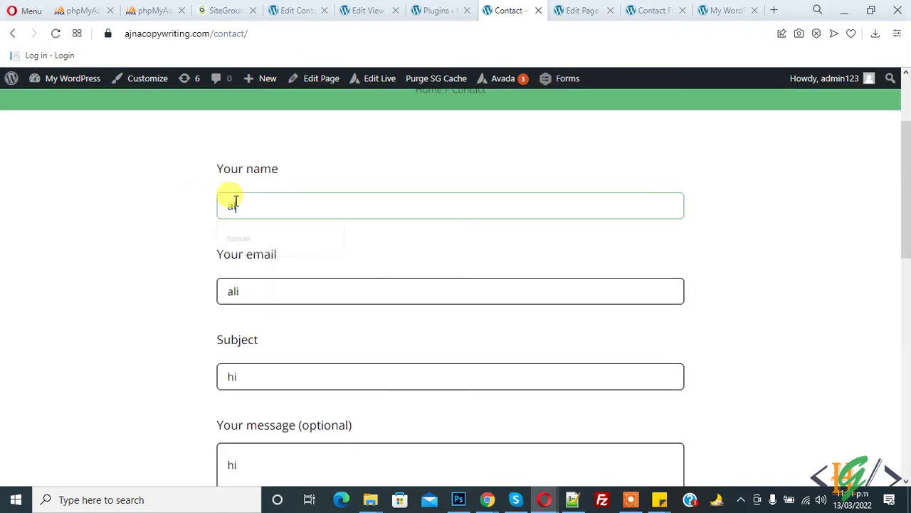
key("Tab")
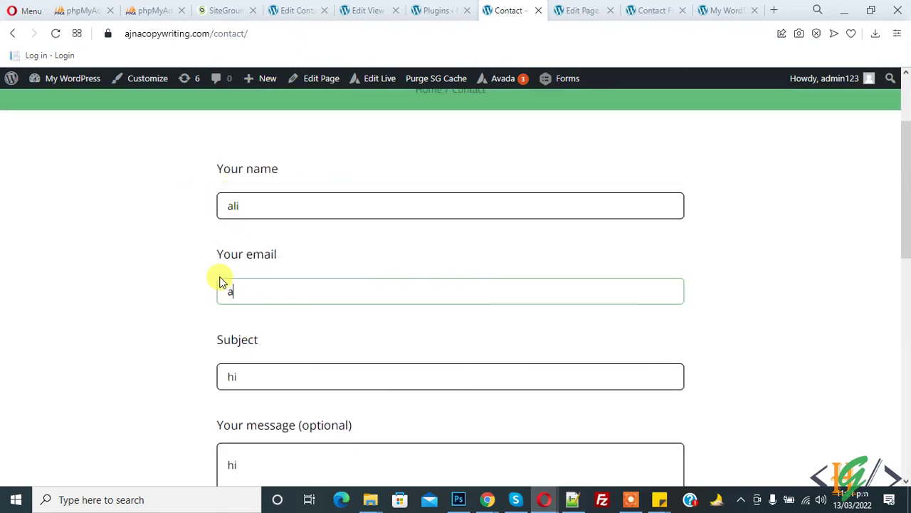
type("a")
left_click(253, 324)
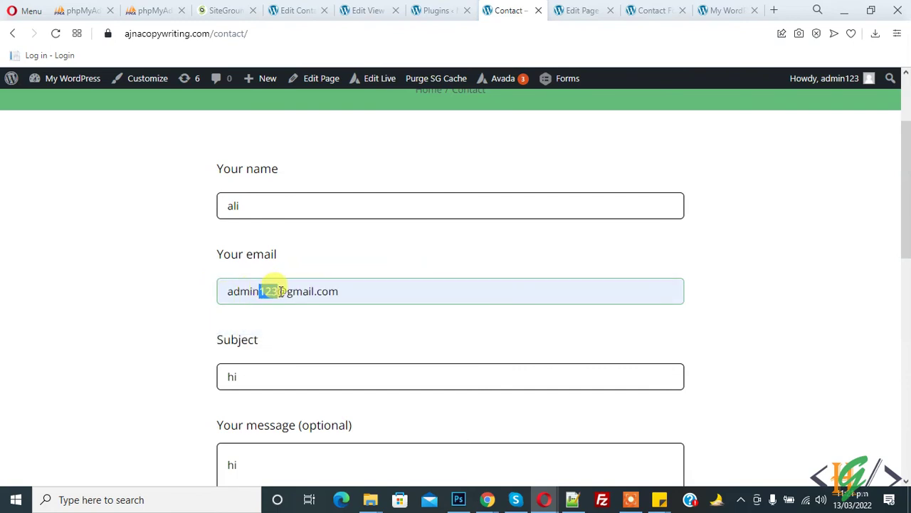
key("BackSpace")
key("Return")
- Send the form and reload the Contact Form 7 View page to see the new entry
scroll(193, 303, "down", 6)
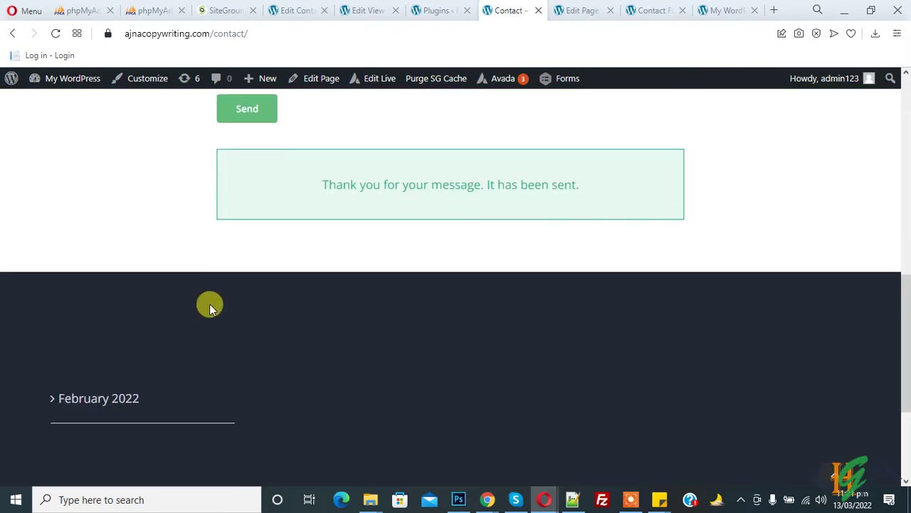
left_click(245, 120)
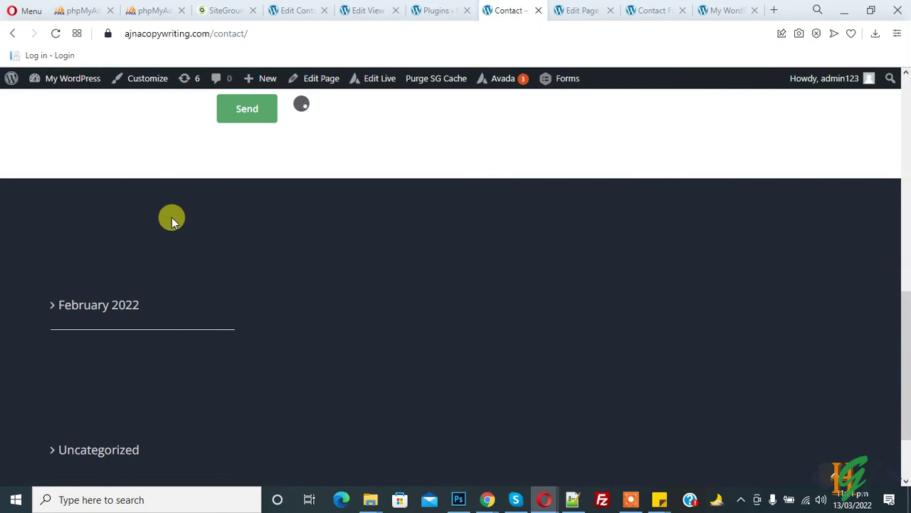
scroll(162, 219, "up", 3)
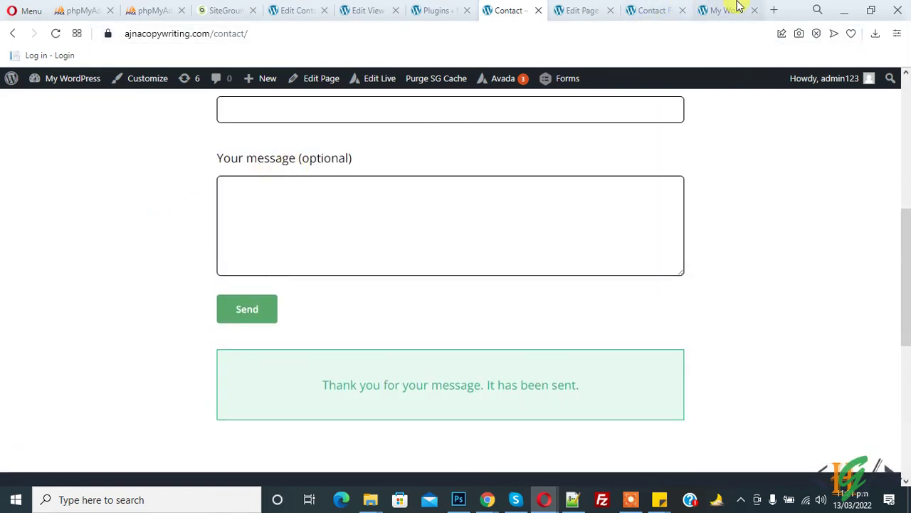
left_click(651, 10)
left_click(358, 34)
- Reload the Contact Form 7 View page and check the table shows entries 144, 150 and 154
key("Return")
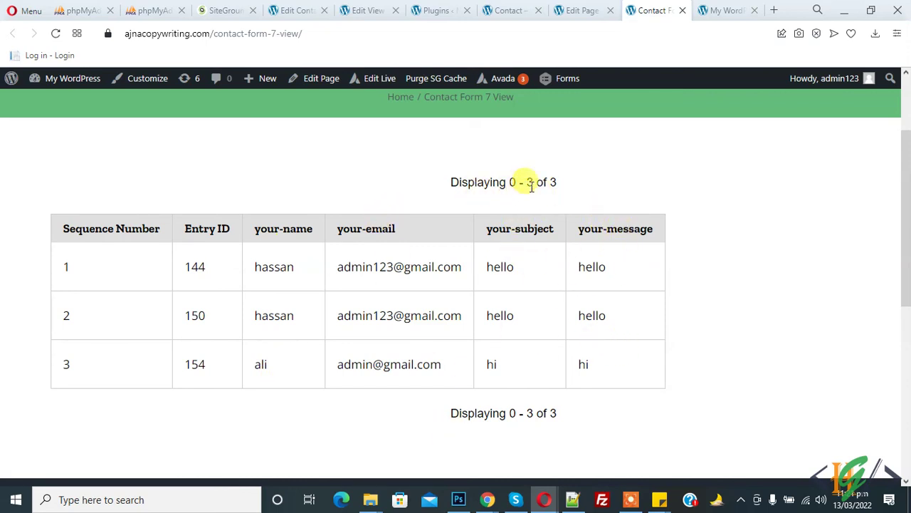
scroll(569, 264, "down", 2)
scroll(384, 250, "up", 3)
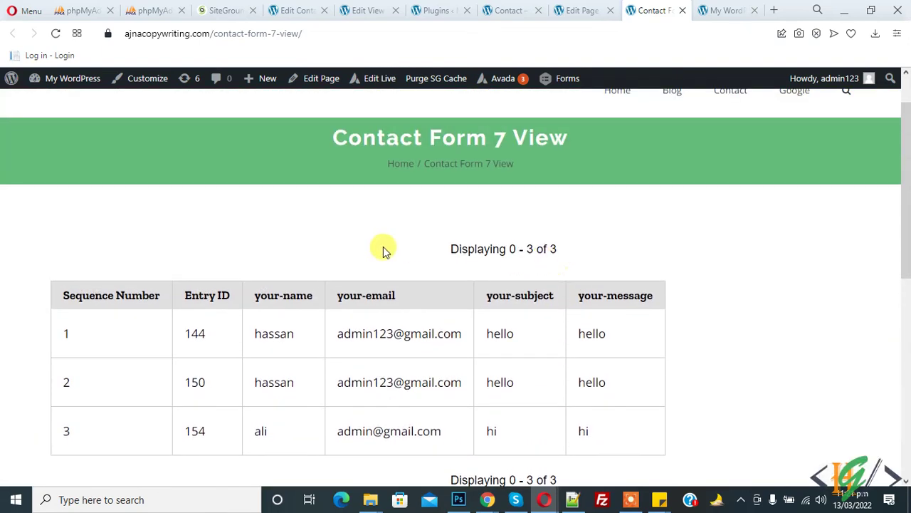